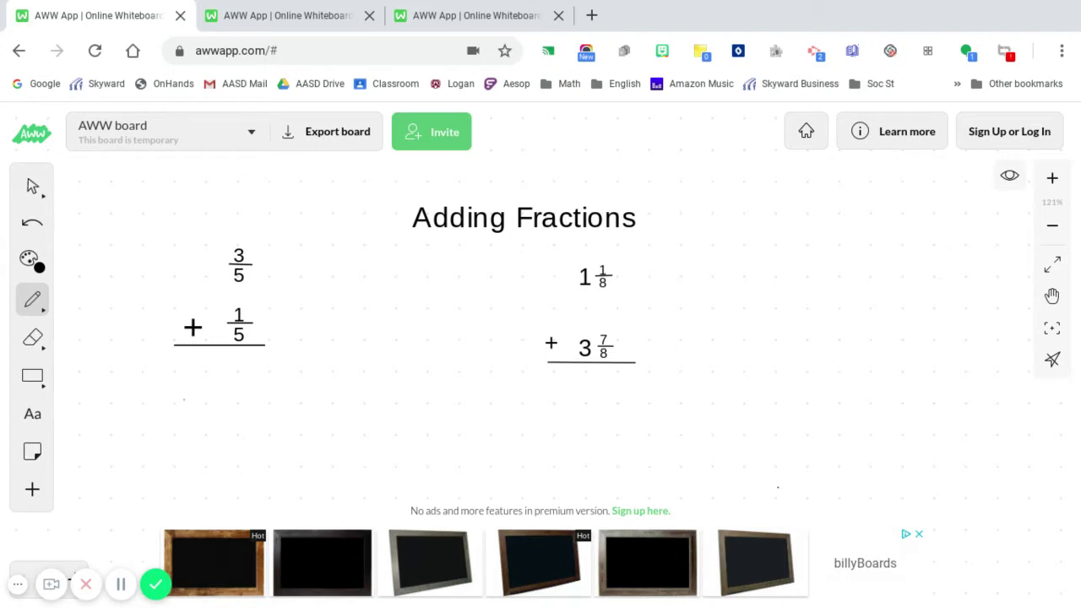
Zoom the board from about 121% to 256%, centred on the 3/5 + 1/5 problem.
scroll(199, 298, "up", 5)
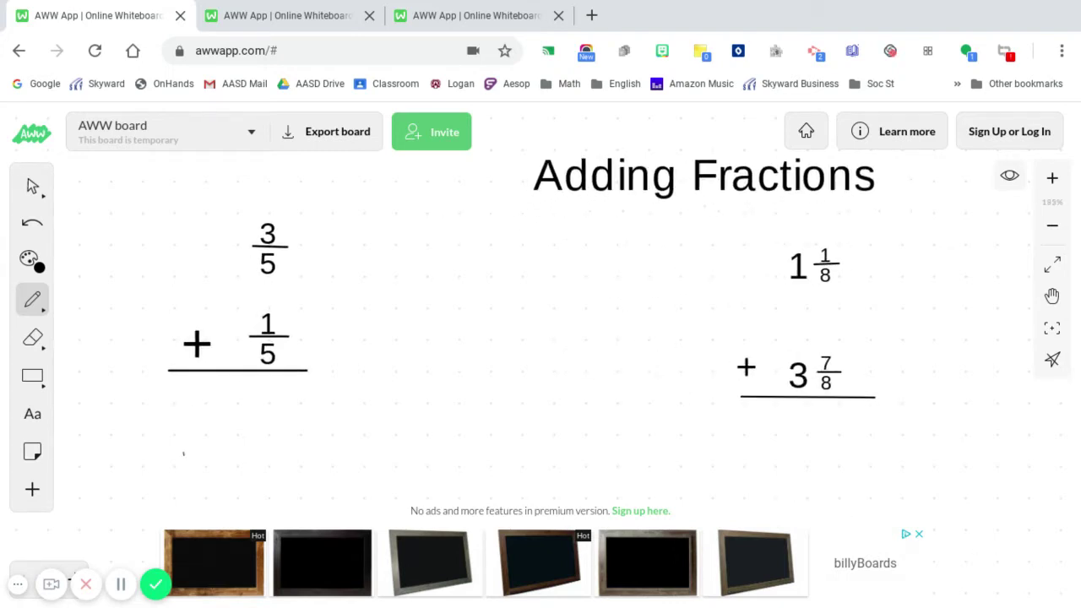
scroll(243, 291, "up", 3)
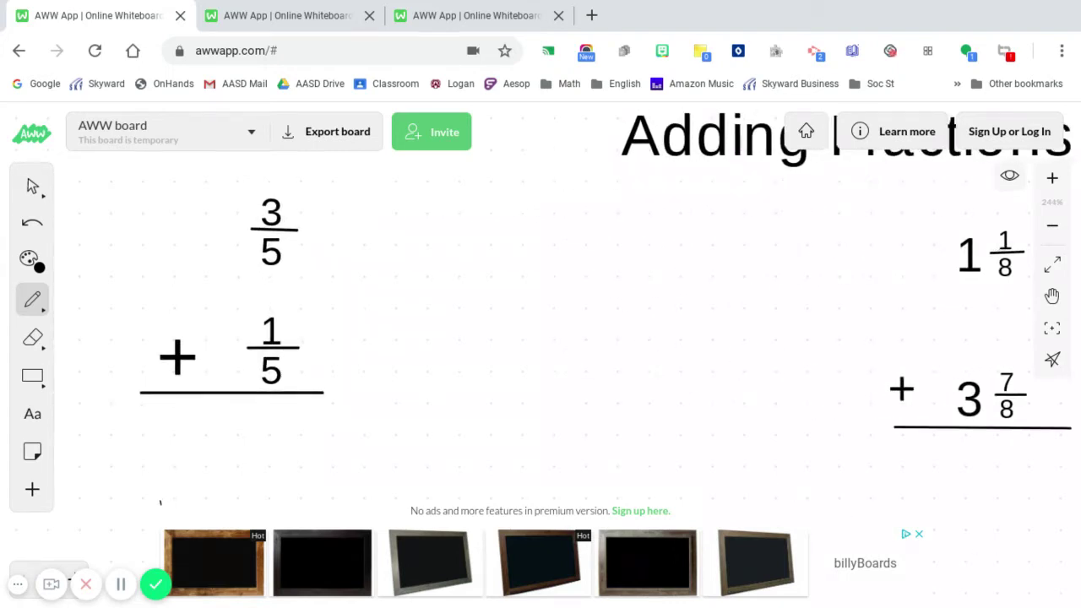
scroll(262, 312, "up", 1)
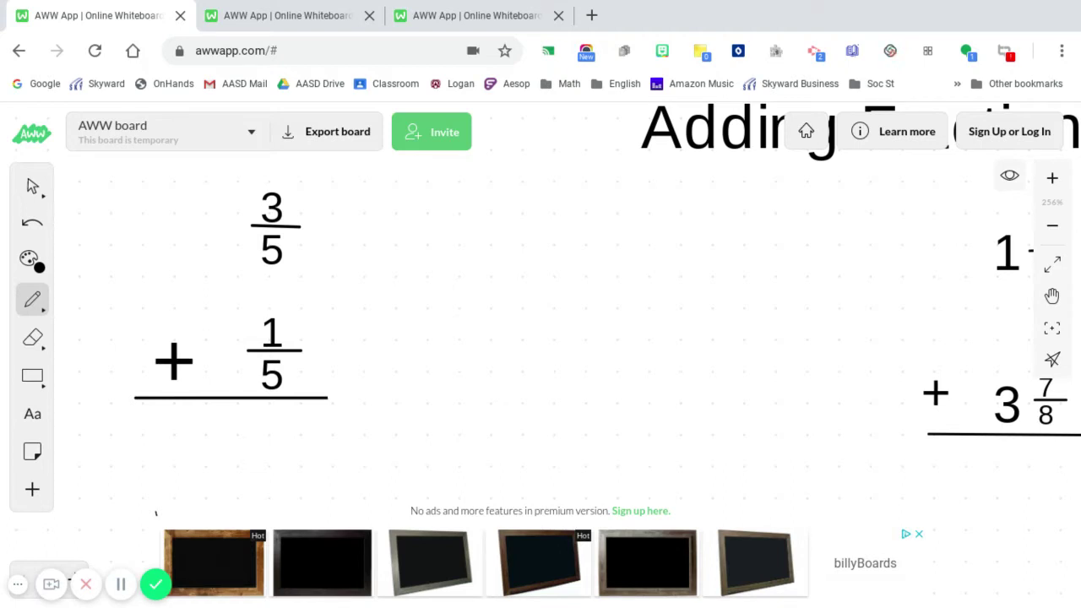
Handwrite the answer 4/5 under the 3/5 + 1/5 sum line and circle it.
left_click_drag(303, 462, 211, 452)
mouse_move(272, 475)
left_mouse_down()
mouse_move(242, 476)
mouse_move(255, 488)
mouse_move(224, 502)
left_mouse_up()
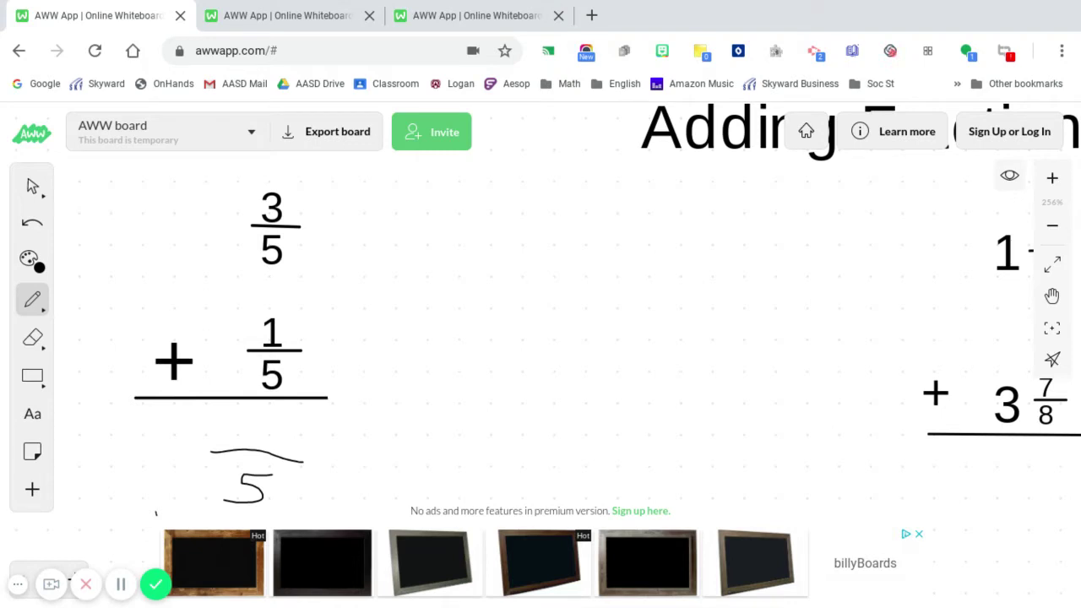
mouse_move(259, 409)
left_mouse_down()
mouse_move(256, 442)
mouse_move(256, 429)
mouse_move(239, 428)
left_mouse_up()
mouse_move(308, 416)
left_mouse_down()
mouse_move(224, 403)
mouse_move(221, 517)
mouse_move(300, 414)
left_mouse_up()
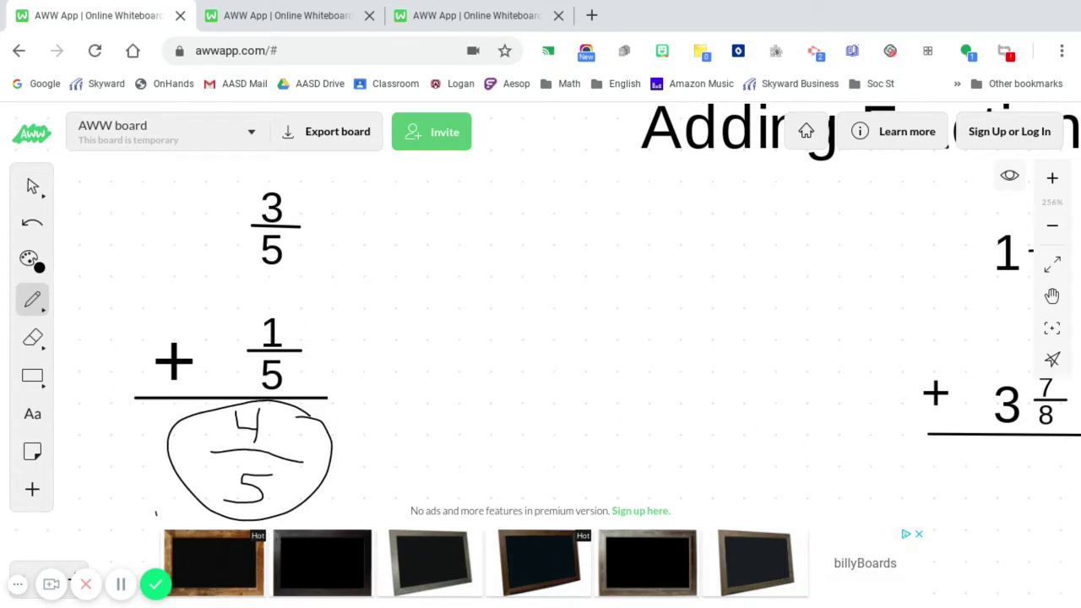
Pan to the 1 1/8 + 3 7/8 problem and write 4 8/8 under its line.
scroll(540, 338, "right", 5)
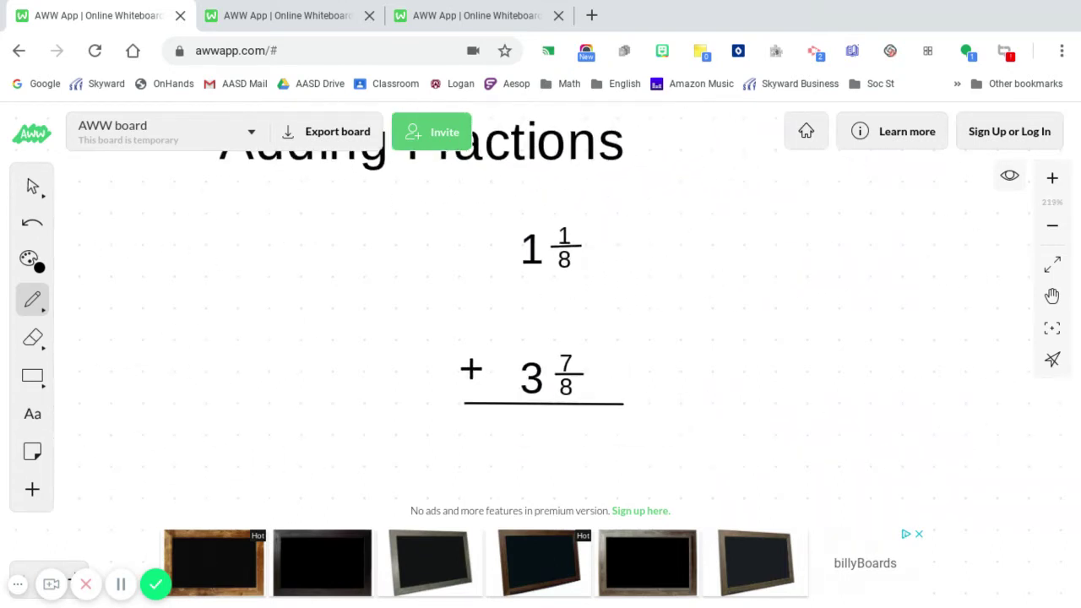
scroll(540, 338, "right", 5)
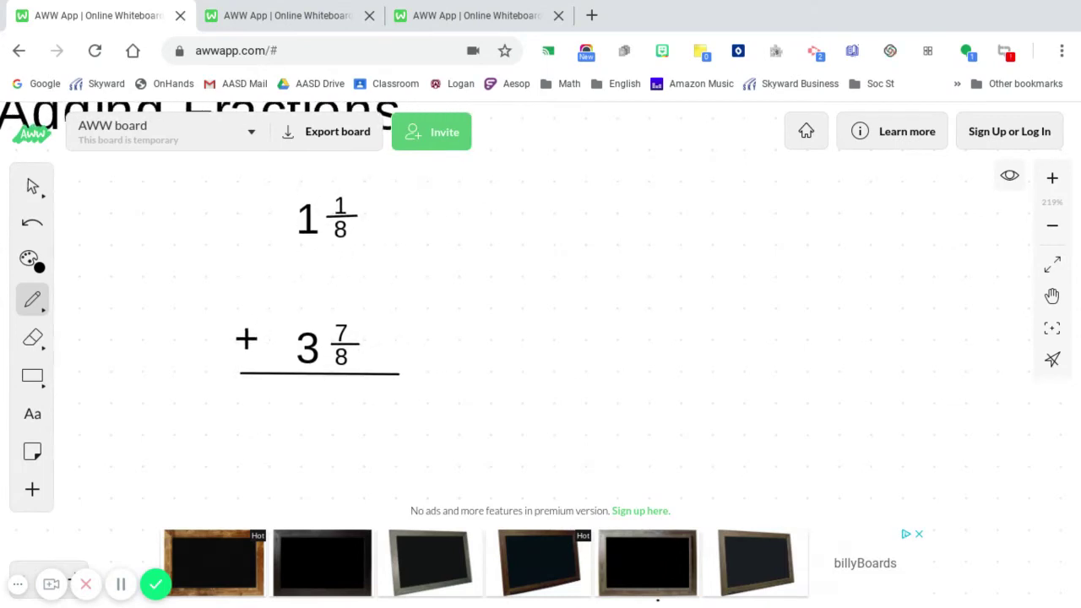
scroll(237, 266, "up", 3)
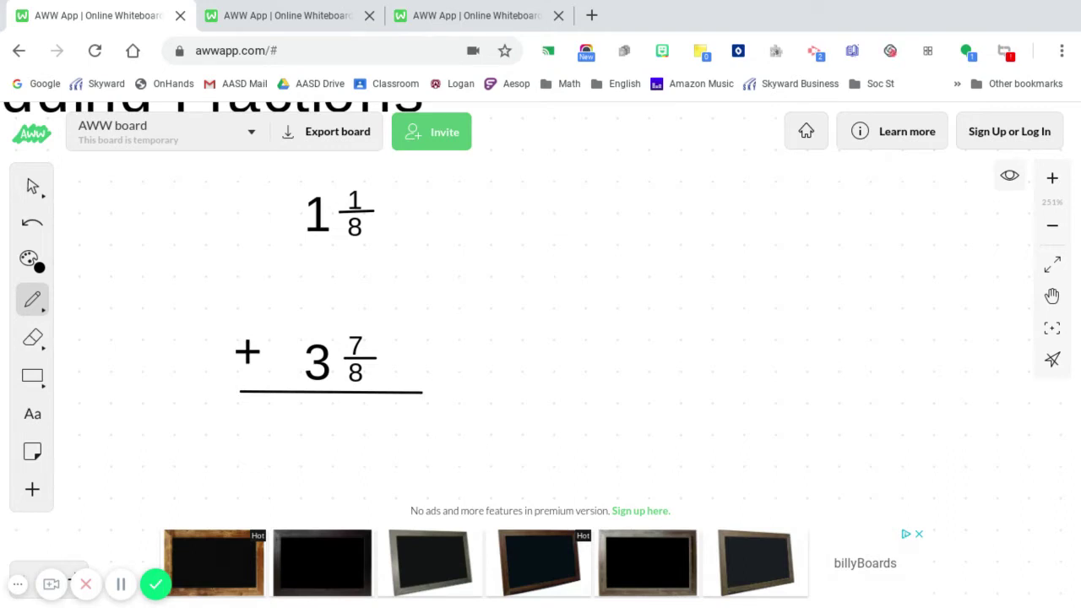
scroll(321, 296, "down", 2)
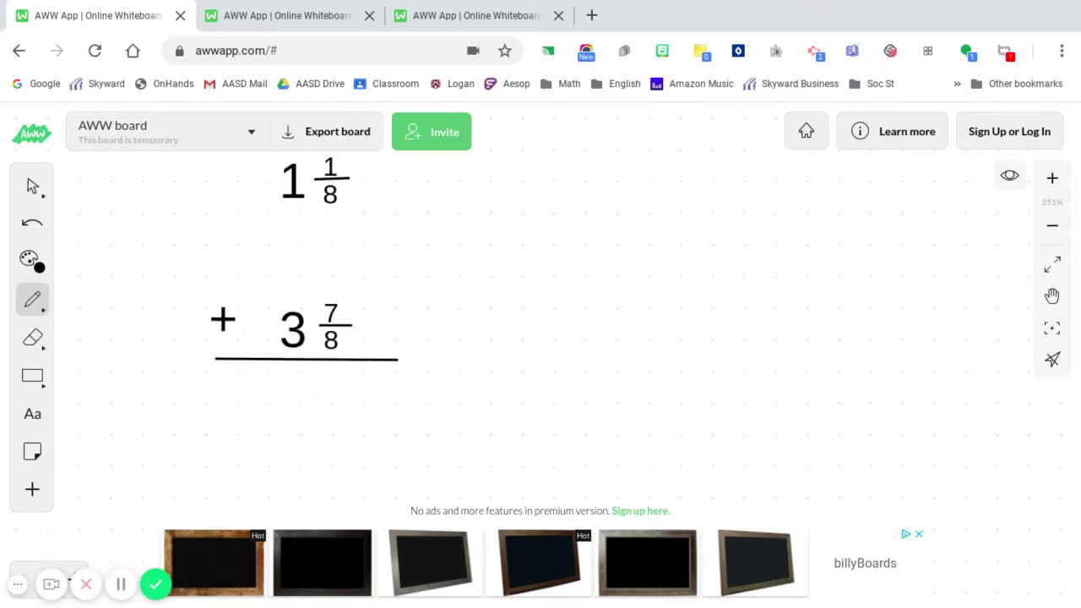
mouse_move(299, 385)
left_mouse_down()
mouse_move(294, 431)
mouse_move(298, 408)
mouse_move(273, 411)
left_mouse_up()
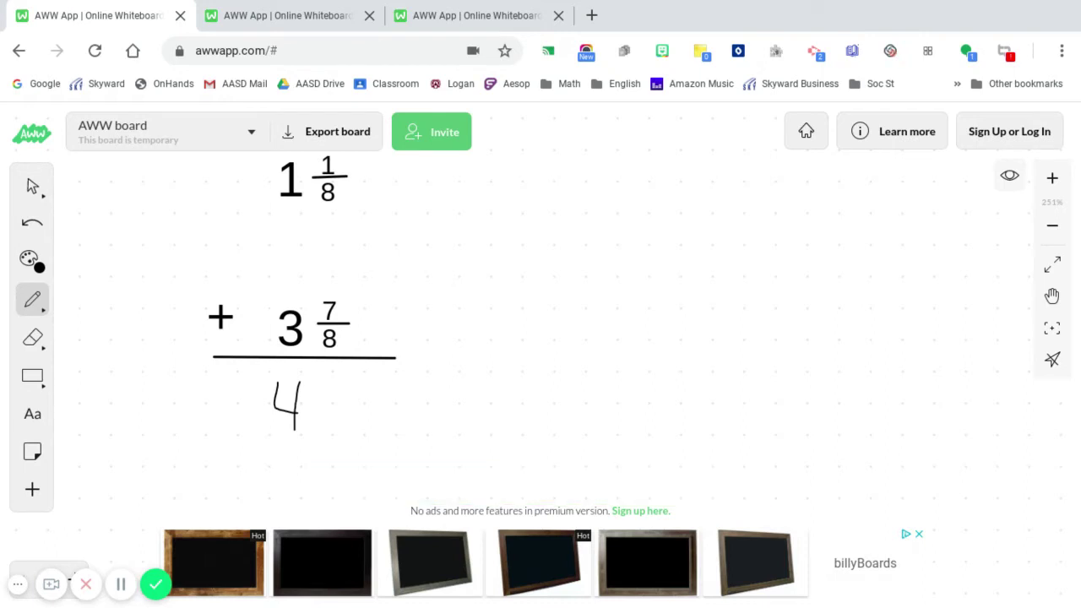
mouse_move(312, 408)
left_mouse_down()
mouse_move(368, 407)
mouse_move(341, 424)
mouse_move(339, 459)
mouse_move(336, 441)
left_mouse_up()
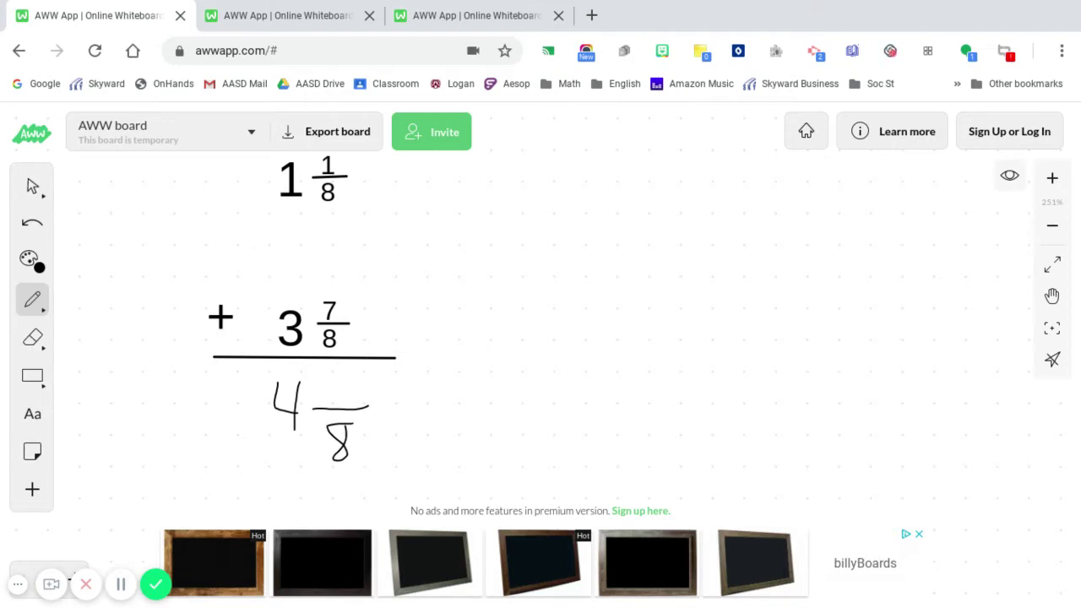
mouse_move(345, 374)
left_mouse_down()
mouse_move(332, 402)
mouse_move(328, 391)
left_mouse_up()
Add '= 5' after 4 8/8 and circle the 5.
mouse_move(396, 398)
left_mouse_down()
mouse_move(424, 398)
mouse_move(420, 418)
left_mouse_up()
mouse_move(524, 380)
left_mouse_down()
mouse_move(490, 386)
mouse_move(528, 420)
mouse_move(478, 430)
left_mouse_up()
mouse_move(464, 370)
left_mouse_down()
mouse_move(548, 358)
mouse_move(567, 407)
mouse_move(516, 348)
left_mouse_up()
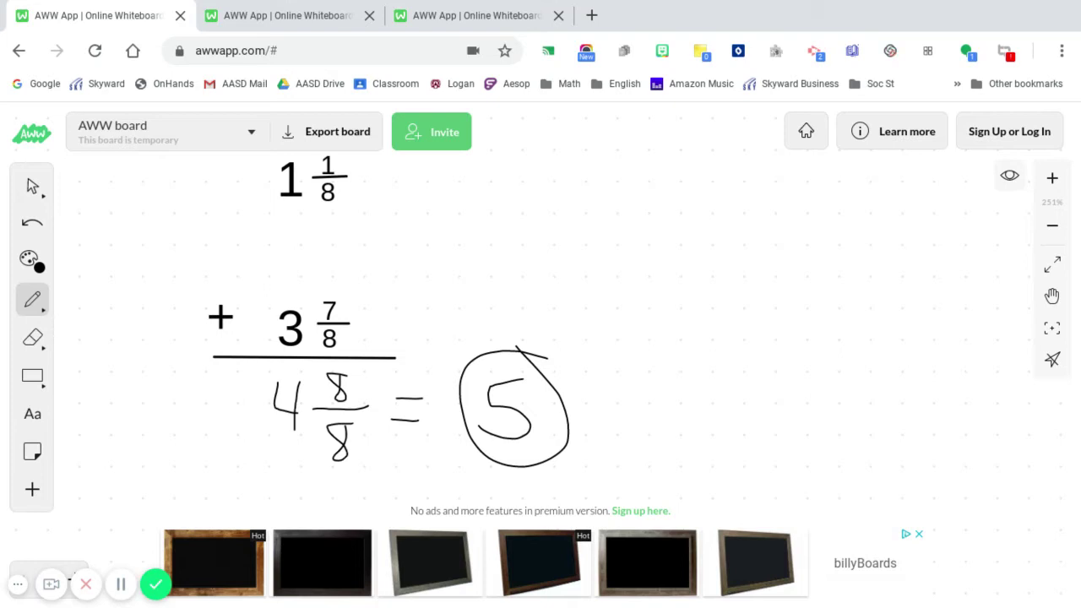
Zoom out over both solved problems, then switch to the board with 4/7 + 5/6 and 1/2 + 2/3.
scroll(410, 306, "down", 5)
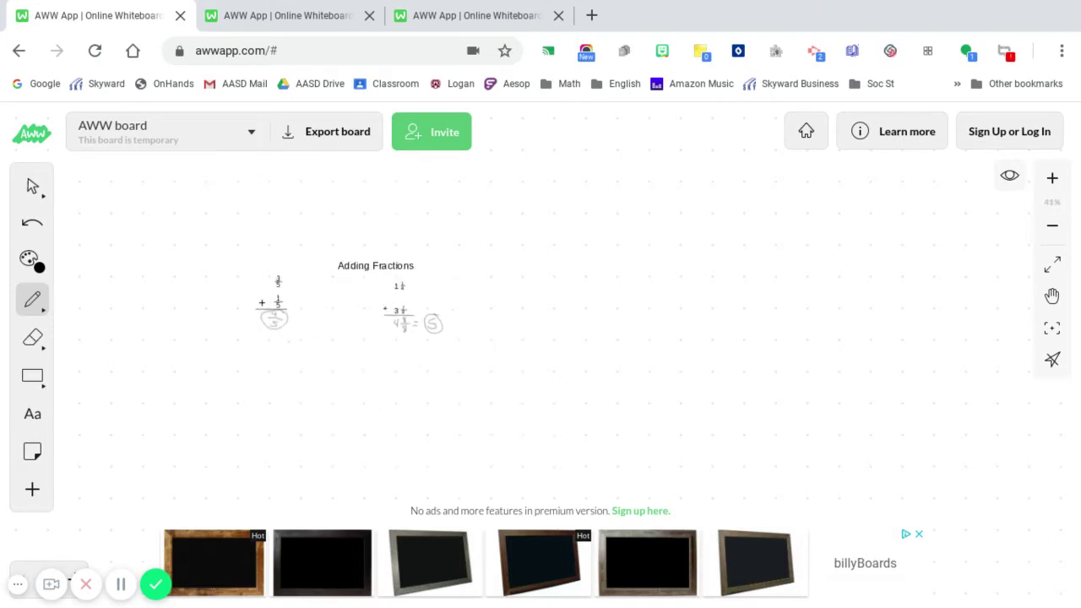
scroll(409, 306, "up", 2)
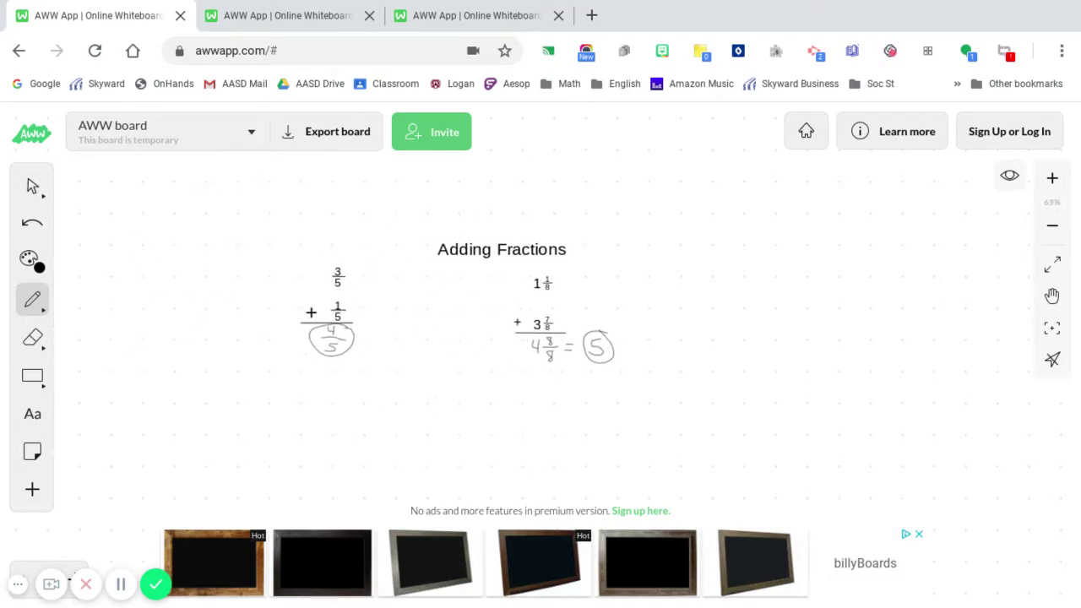
scroll(382, 378, "up", 2)
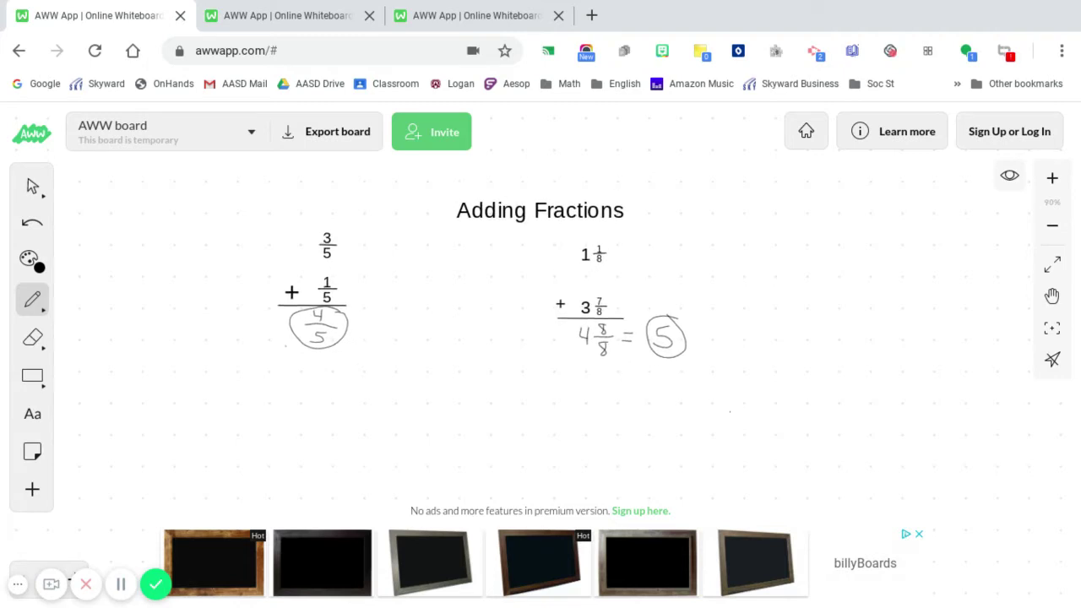
scroll(499, 384, "up", 1)
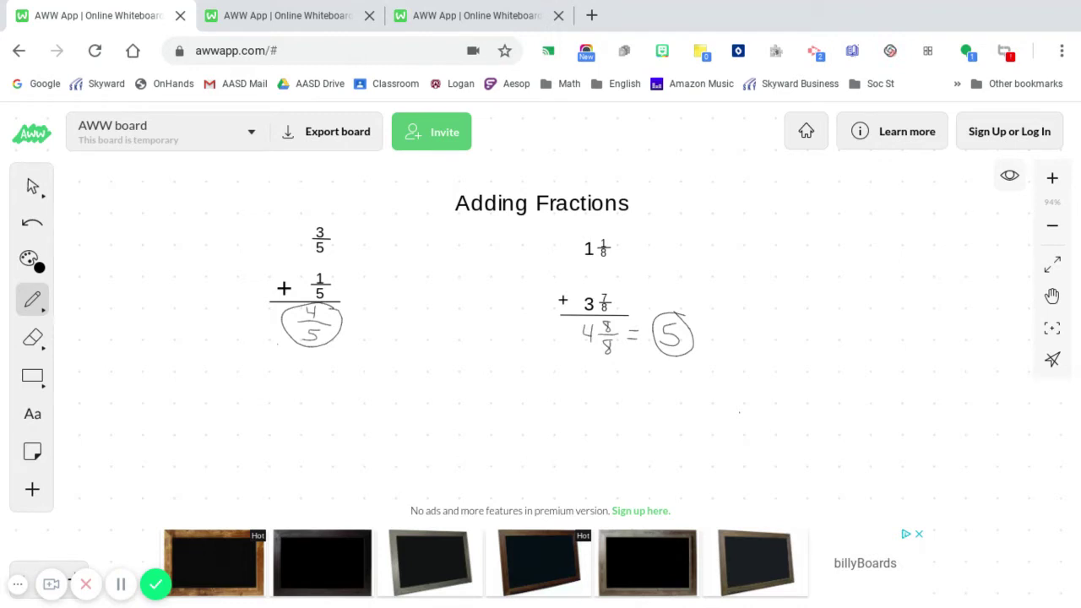
key("ctrl+Tab")
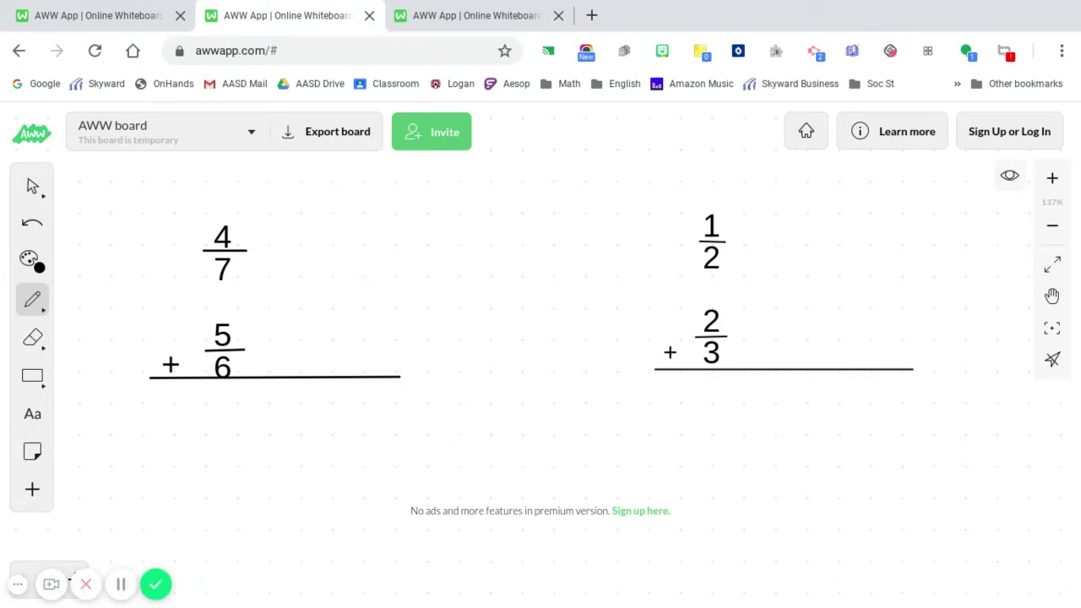
Zoom in, reselect the Pen, and draw equals signs and blank fraction bars after 4/7 and 5/6.
scroll(253, 432, "up", 3)
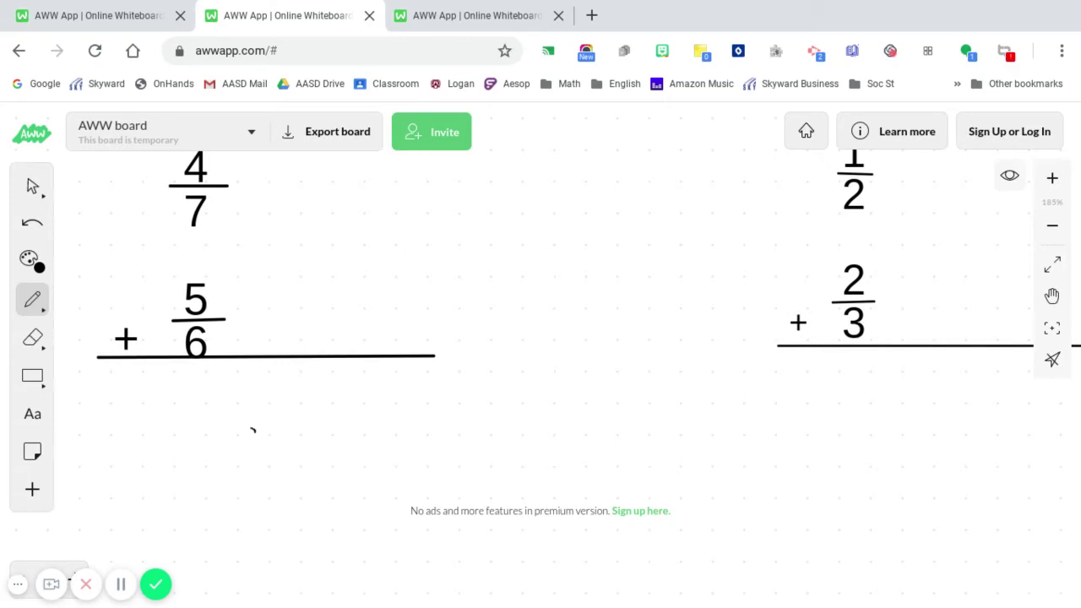
scroll(253, 432, "up", 1)
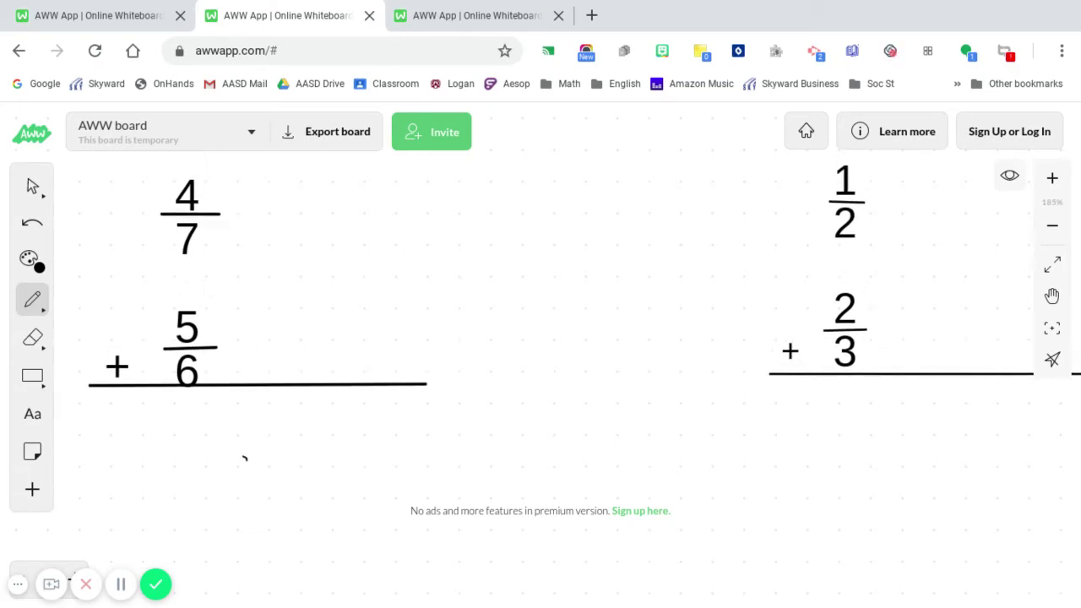
key("e")
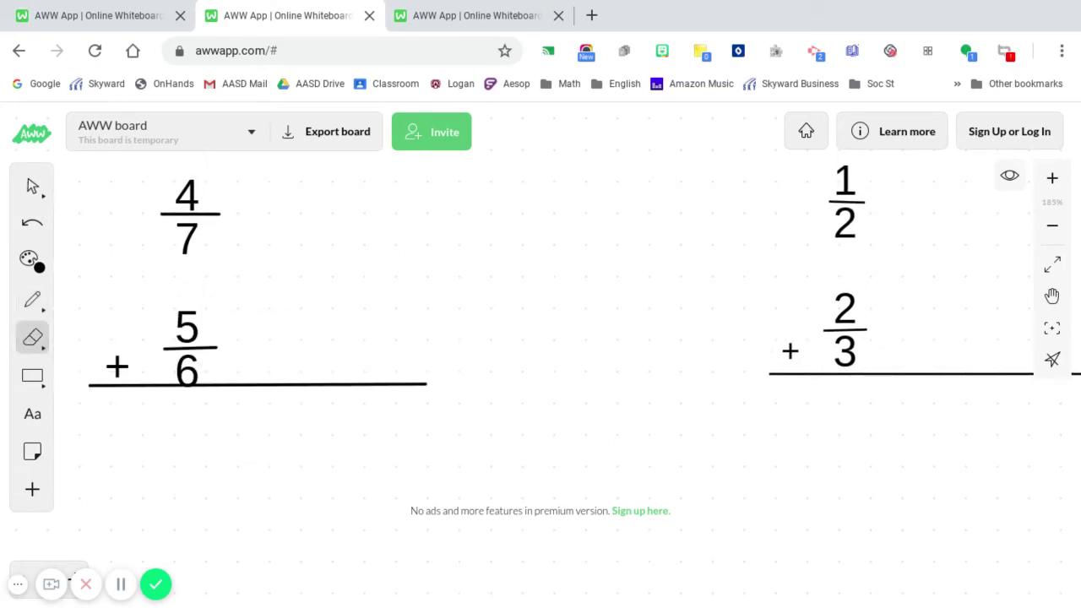
key("p")
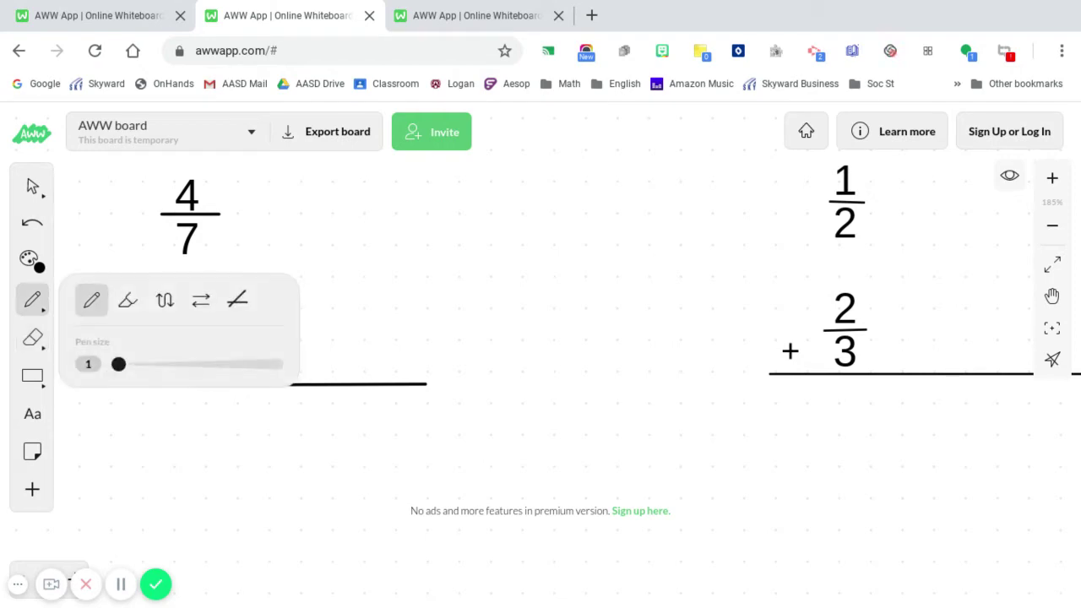
mouse_move(233, 216)
left_mouse_down()
mouse_move(259, 207)
mouse_move(263, 229)
left_mouse_up()
mouse_move(217, 338)
left_mouse_down()
mouse_move(241, 336)
mouse_move(238, 354)
left_mouse_up()
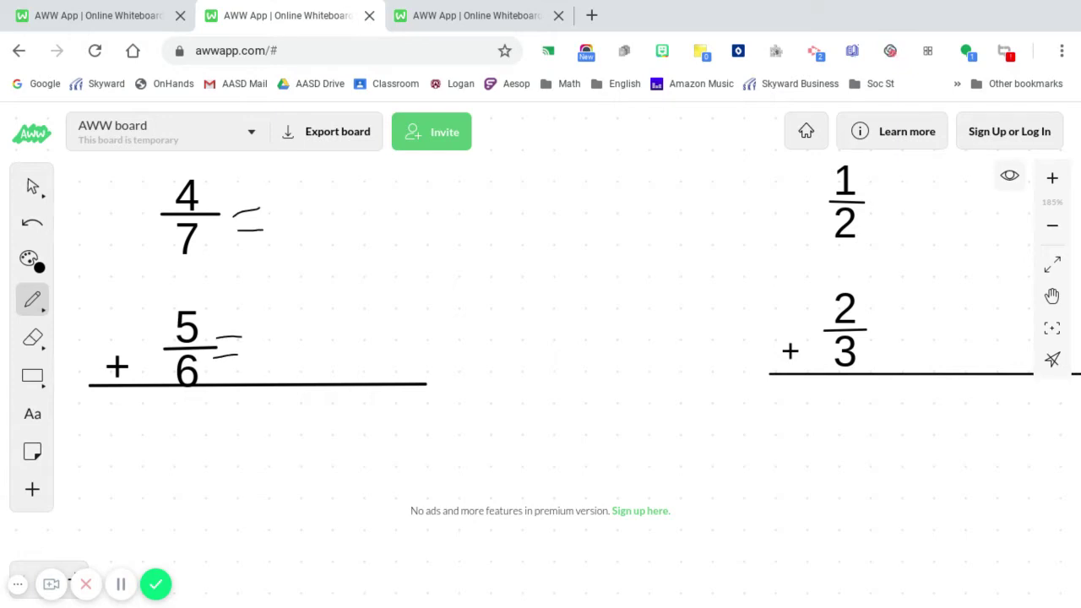
left_click_drag(292, 343, 368, 349)
left_click_drag(290, 214, 367, 212)
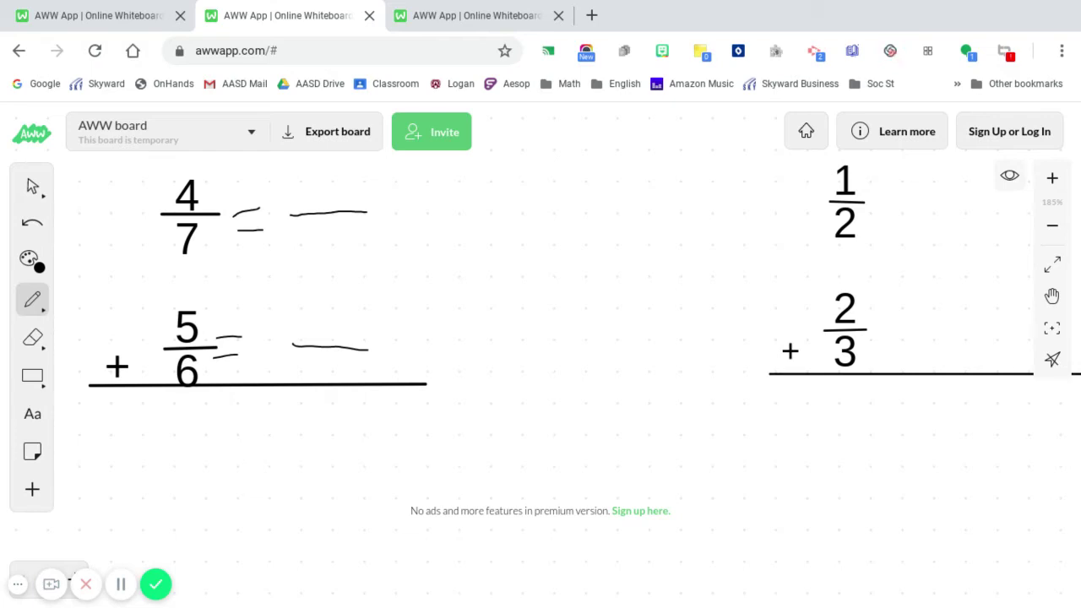
Write 42 under both blank bars and rewrite 4/7 as 24/42 with ×6 over ×6.
mouse_move(322, 228)
left_mouse_down()
mouse_move(322, 275)
mouse_move(323, 250)
mouse_move(338, 267)
mouse_move(366, 264)
left_mouse_up()
mouse_move(322, 351)
left_mouse_down()
mouse_move(322, 378)
mouse_move(322, 364)
mouse_move(346, 360)
mouse_move(341, 377)
mouse_move(358, 378)
left_mouse_up()
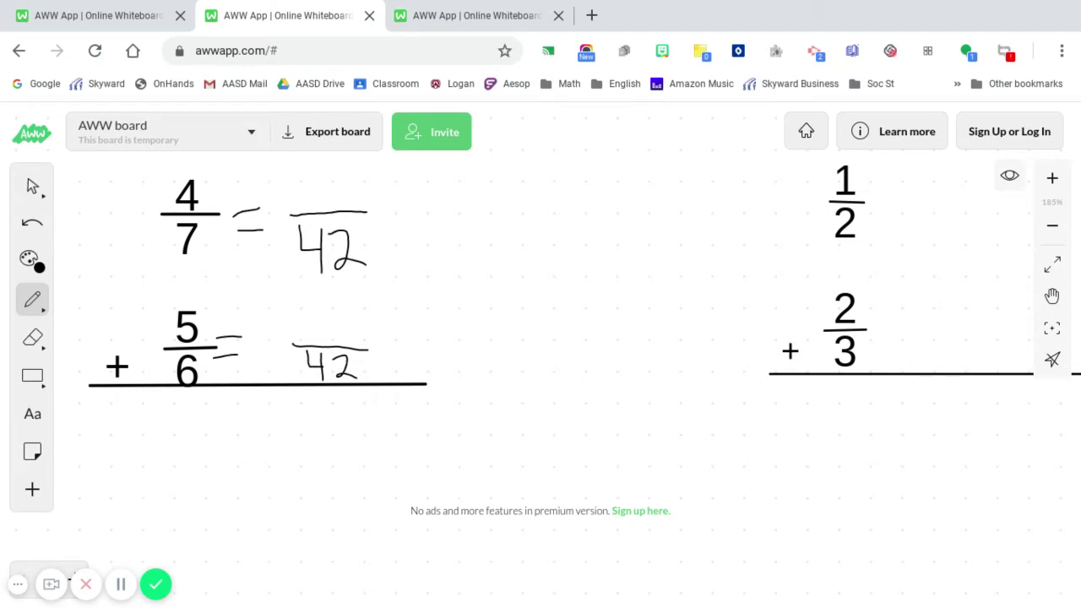
mouse_move(222, 247)
left_mouse_down()
mouse_move(209, 261)
mouse_move(240, 262)
mouse_move(199, 273)
left_mouse_up()
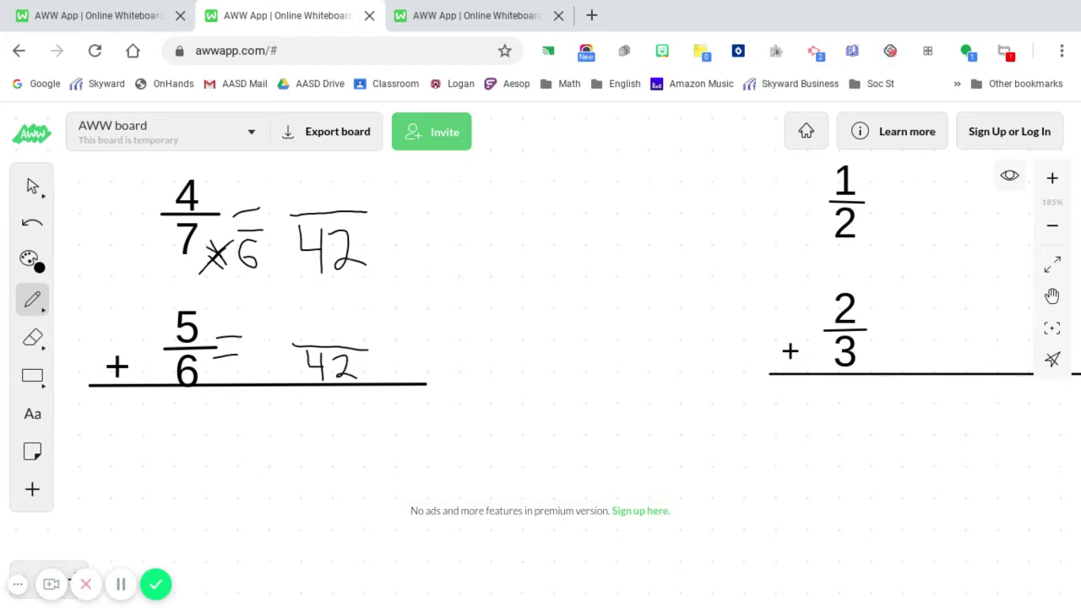
mouse_move(228, 181)
left_mouse_down()
mouse_move(216, 201)
mouse_move(247, 196)
left_mouse_up()
mouse_move(310, 175)
left_mouse_down()
mouse_move(317, 198)
mouse_move(362, 191)
left_mouse_up()
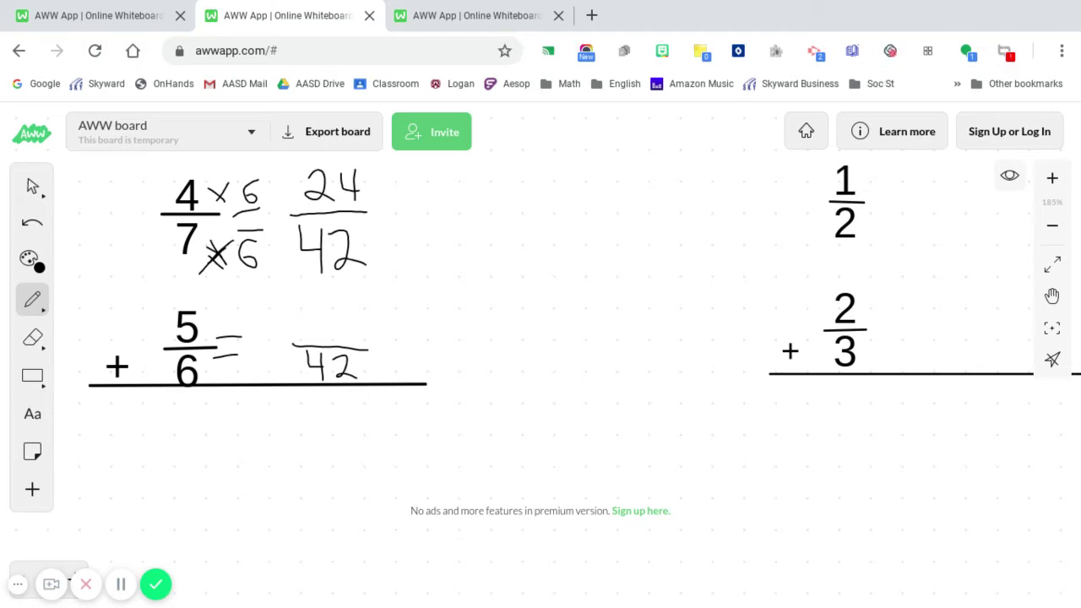
Mark ×7 over ×7 beside 5/6 and write the numerator 35 over the lower 42.
mouse_move(210, 372)
left_mouse_down()
mouse_move(225, 385)
mouse_move(209, 385)
mouse_move(250, 385)
mouse_move(255, 368)
left_mouse_up()
mouse_move(226, 312)
left_mouse_down()
mouse_move(207, 329)
mouse_move(249, 311)
mouse_move(226, 314)
left_mouse_up()
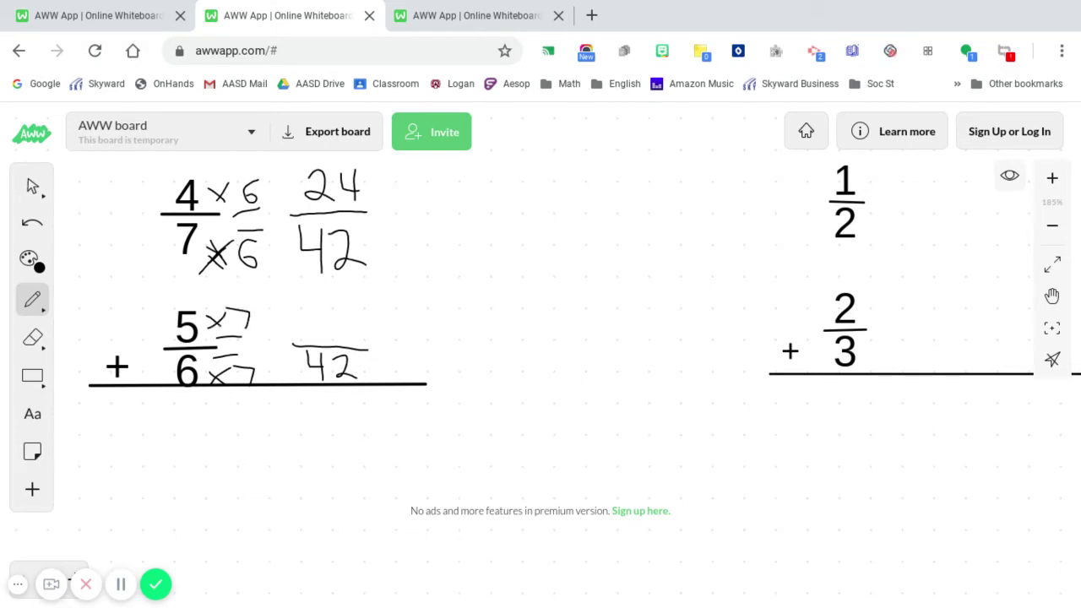
mouse_move(302, 313)
left_mouse_down()
mouse_move(324, 326)
mouse_move(292, 339)
left_mouse_up()
left_click_drag(358, 310, 341, 312)
left_click_drag(334, 313, 336, 337)
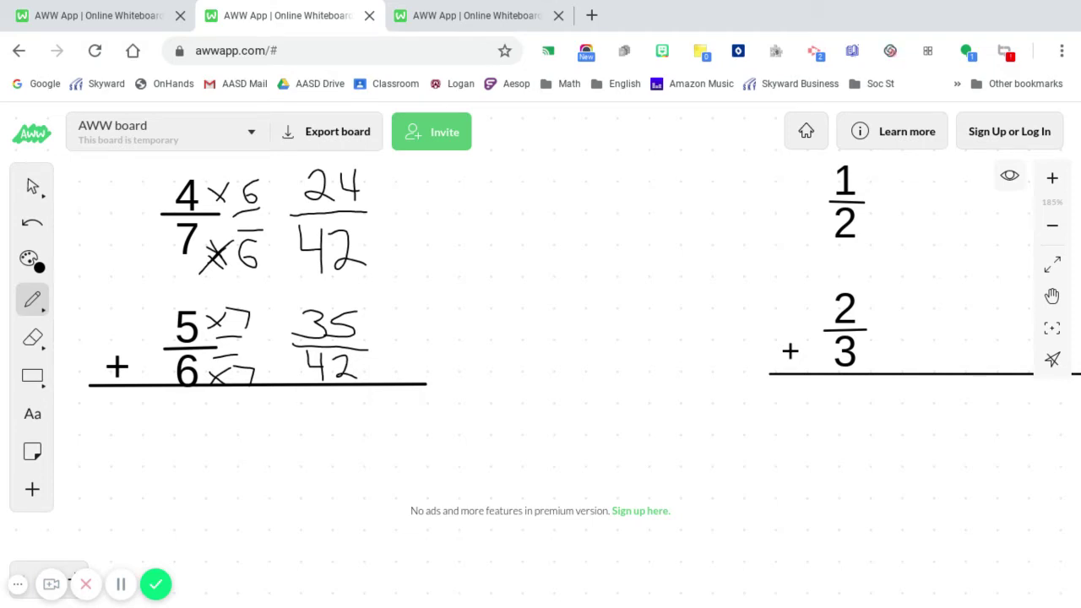
Write the sum 59/42 under the line of 24/42 + 35/42.
mouse_move(370, 440)
left_mouse_down()
mouse_move(295, 441)
mouse_move(320, 491)
mouse_move(324, 477)
mouse_move(304, 478)
mouse_move(337, 466)
mouse_move(331, 490)
mouse_move(356, 488)
left_mouse_up()
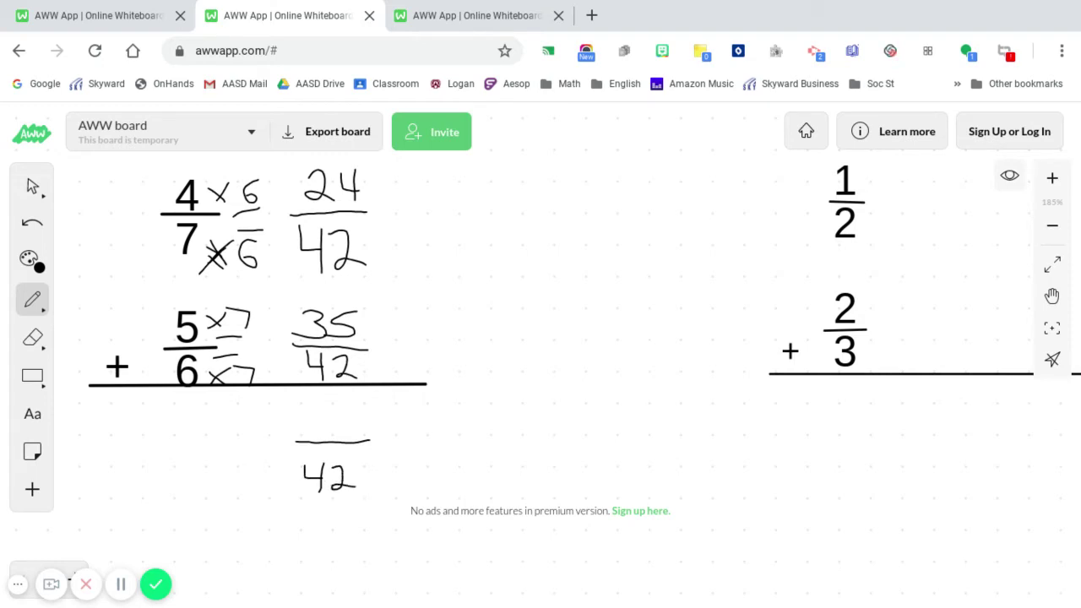
left_click_drag(314, 403, 282, 428)
mouse_move(343, 405)
left_mouse_down()
mouse_move(327, 413)
mouse_move(337, 437)
left_mouse_up()
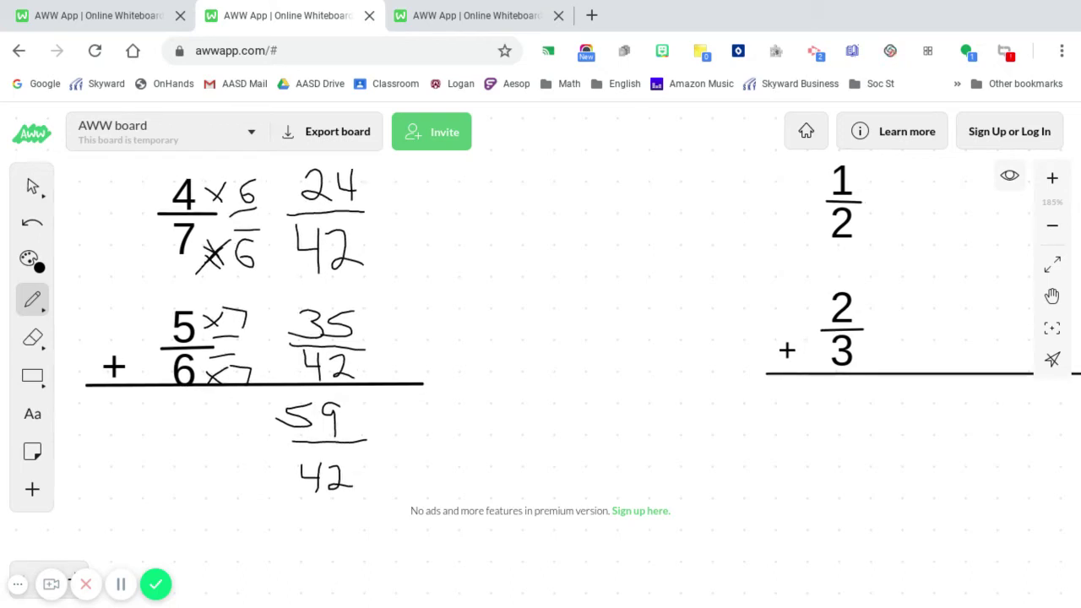
scroll(541, 338, "right", 1)
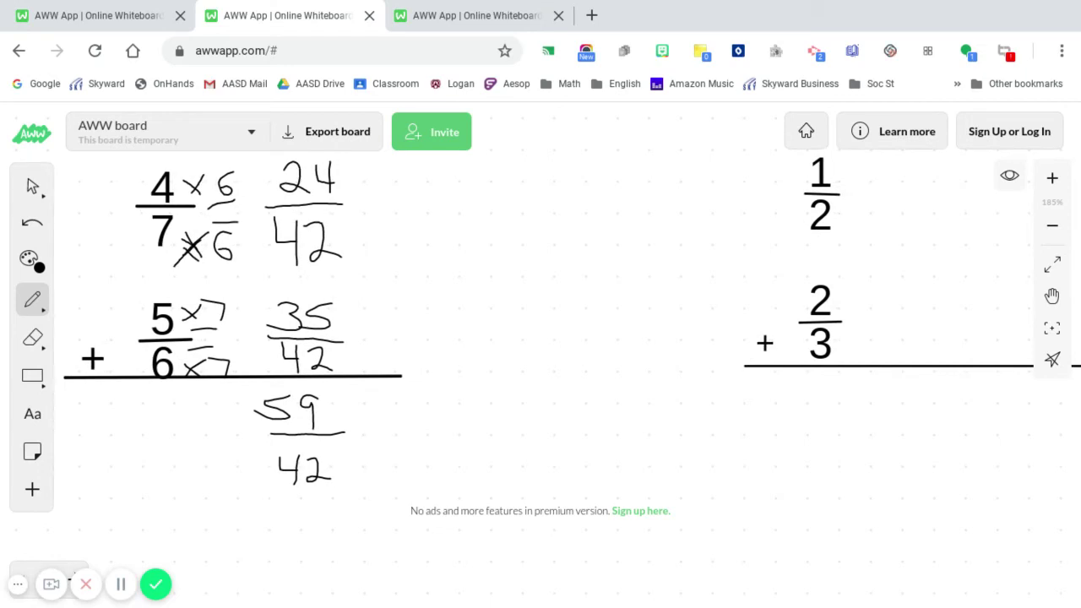
scroll(541, 338, "down", 1)
scroll(304, 464, "down", 1)
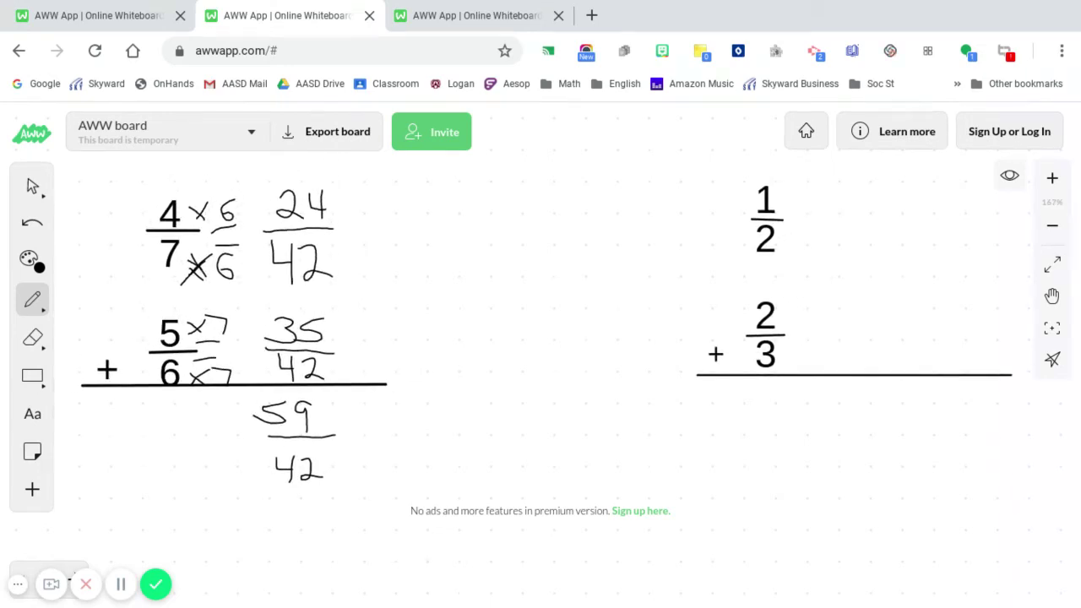
scroll(540, 338, "down", 2)
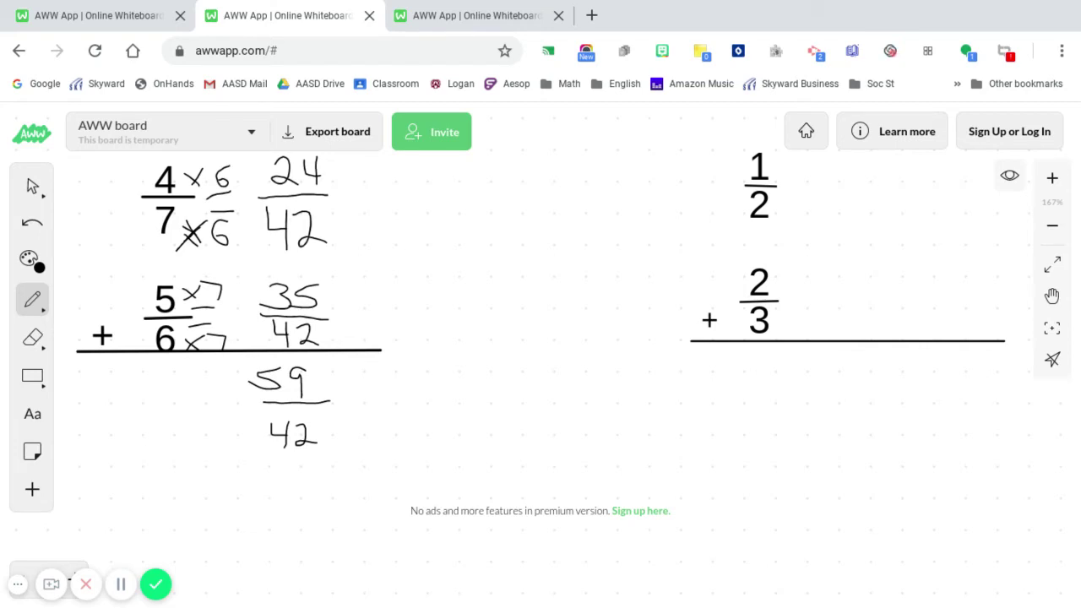
Set up the long division 42)59 with quotient 1 and 42 written under 59.
mouse_move(542, 340)
left_mouse_down()
mouse_move(515, 358)
mouse_move(514, 385)
left_mouse_up()
left_click_drag(576, 345, 574, 394)
mouse_move(487, 411)
left_mouse_down()
mouse_move(484, 346)
mouse_move(606, 341)
left_mouse_up()
mouse_move(429, 354)
left_mouse_down()
mouse_move(430, 403)
mouse_move(405, 380)
mouse_move(411, 356)
mouse_move(459, 397)
mouse_move(480, 397)
left_mouse_up()
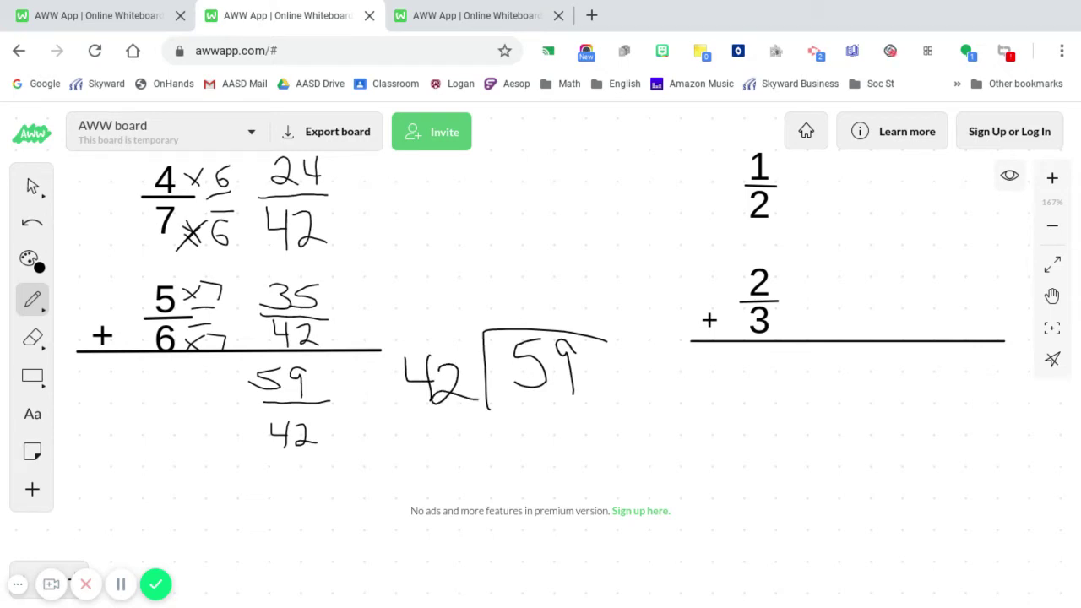
left_click_drag(571, 277, 572, 320)
mouse_move(538, 406)
left_mouse_down()
mouse_move(540, 447)
mouse_move(538, 425)
mouse_move(603, 457)
mouse_move(500, 456)
mouse_move(505, 433)
left_mouse_up()
Write the remainder 17, then circle the quotient 1, divisor 42 and remainder 17.
scroll(540, 321, "down", 3)
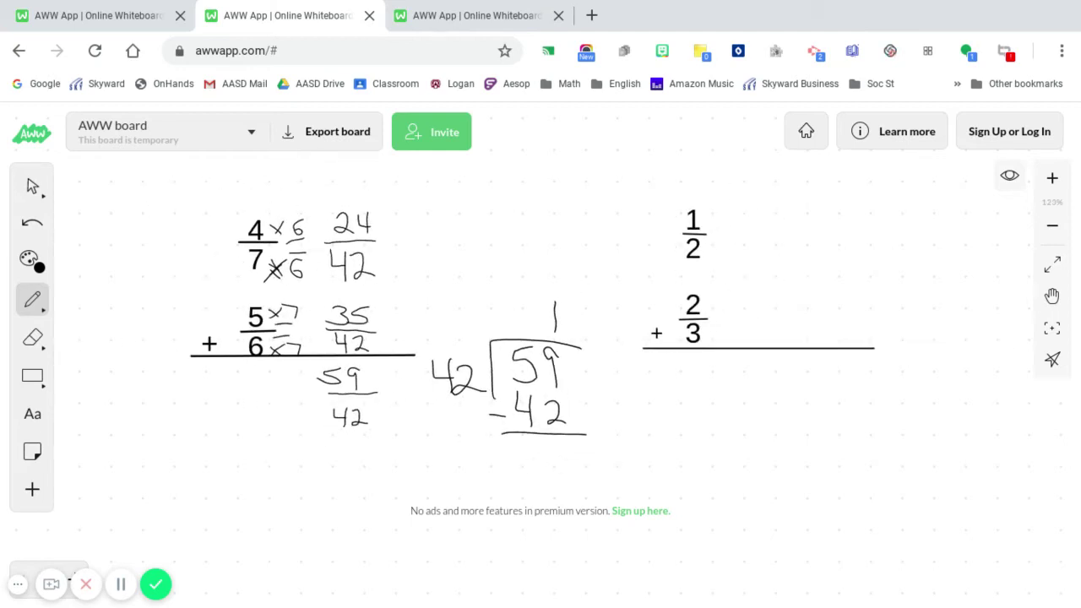
scroll(540, 320, "down", 2)
scroll(541, 321, "down", 1)
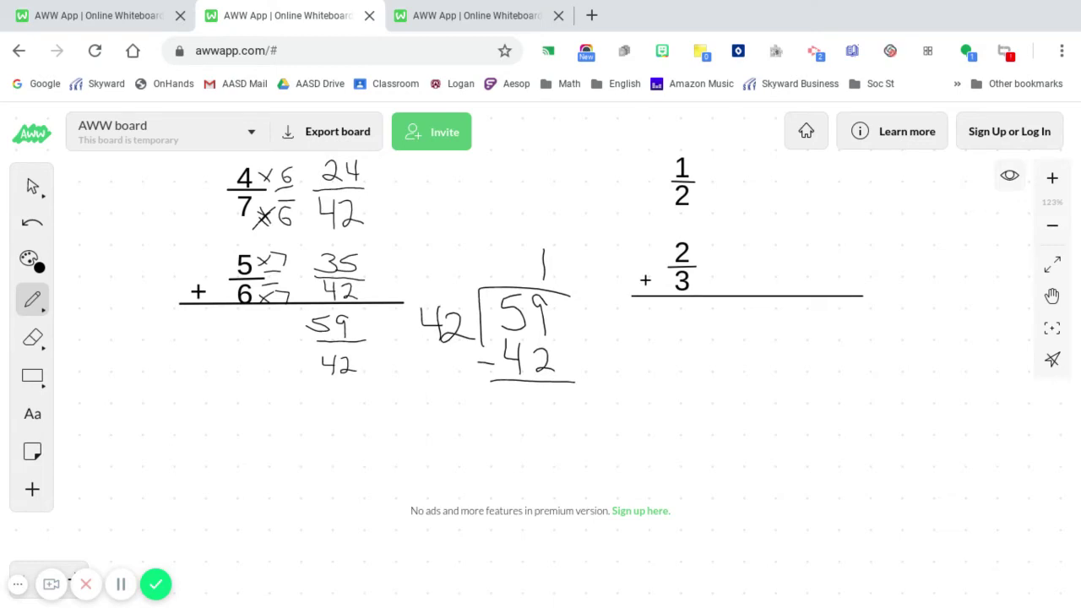
left_click_drag(527, 401, 551, 437)
left_click_drag(509, 402, 510, 439)
mouse_move(559, 238)
left_mouse_down()
mouse_move(530, 233)
mouse_move(557, 291)
mouse_move(557, 235)
left_mouse_up()
mouse_move(463, 299)
left_mouse_down()
mouse_move(415, 334)
mouse_move(470, 296)
left_mouse_up()
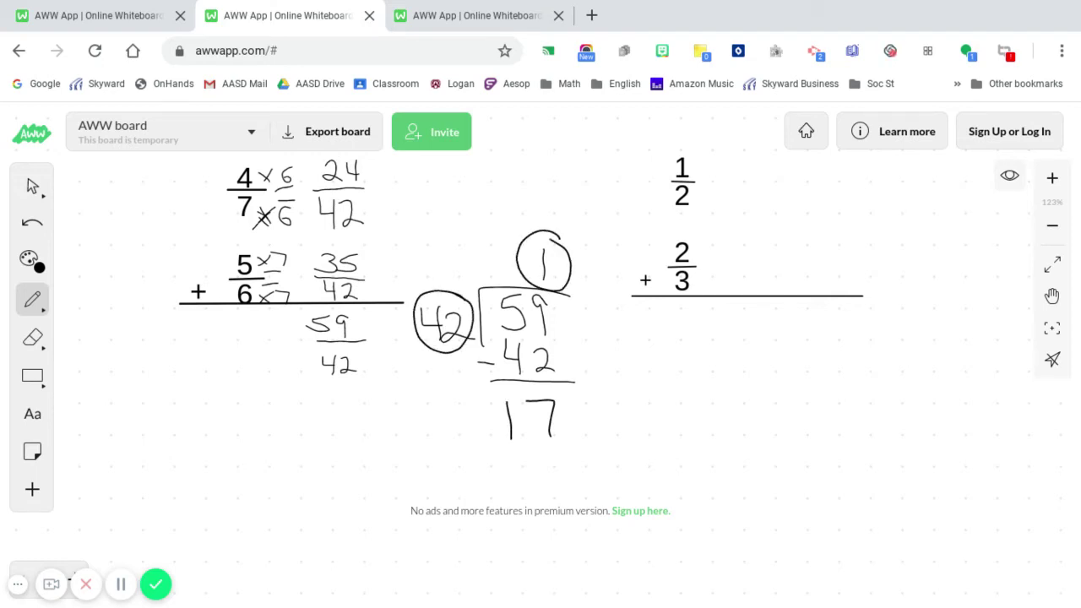
mouse_move(561, 390)
left_mouse_down()
mouse_move(517, 456)
mouse_move(561, 392)
left_mouse_up()
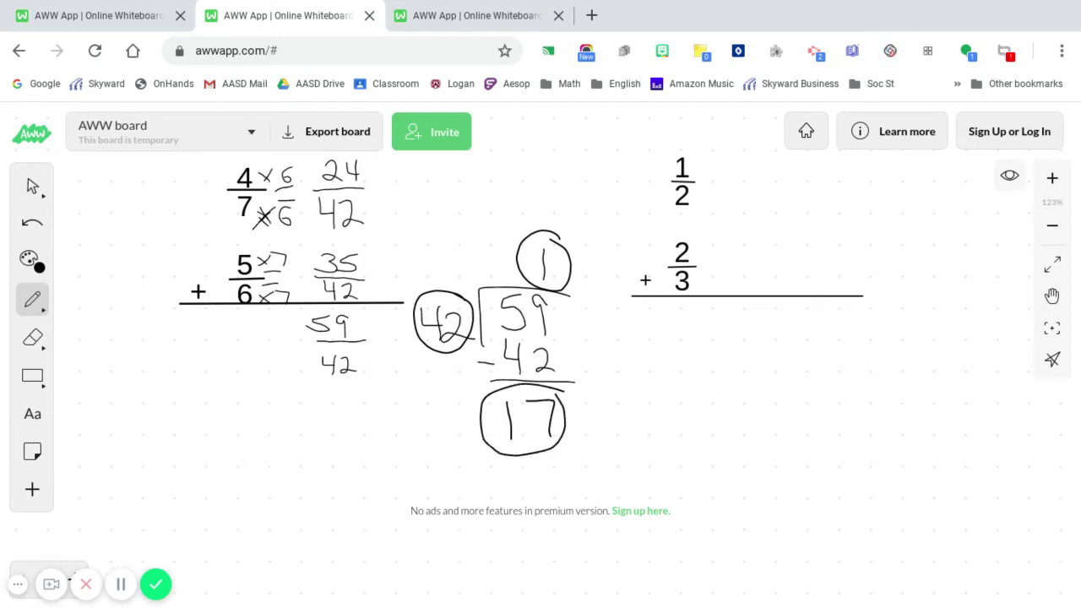
Write the mixed-number answer 1 17/42 and circle it.
mouse_move(260, 397)
left_mouse_down()
mouse_move(262, 460)
mouse_move(314, 431)
left_mouse_up()
mouse_move(282, 396)
left_mouse_down()
mouse_move(281, 425)
mouse_move(306, 430)
mouse_move(311, 398)
left_mouse_up()
mouse_move(287, 443)
left_mouse_down()
mouse_move(287, 473)
mouse_move(292, 460)
mouse_move(314, 471)
left_mouse_up()
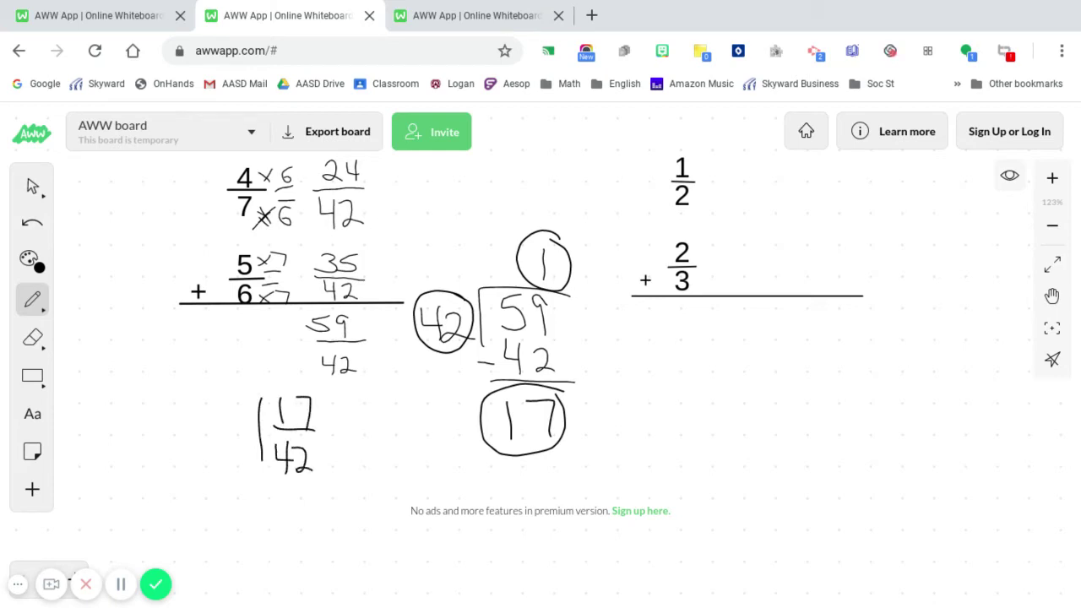
mouse_move(338, 402)
left_mouse_down()
mouse_move(226, 399)
mouse_move(299, 499)
mouse_move(336, 403)
left_mouse_up()
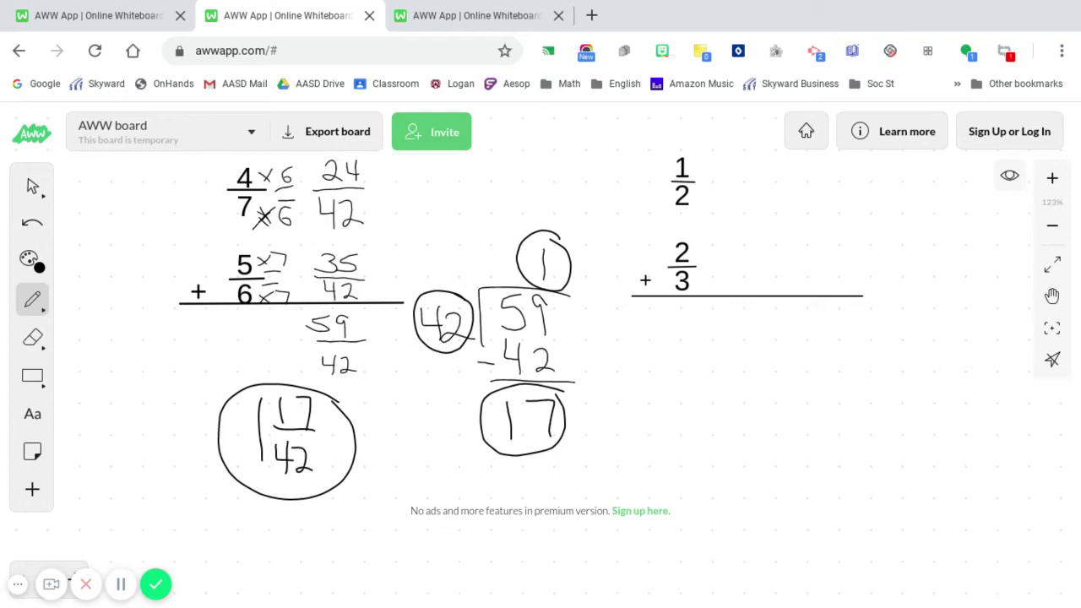
Erase the long-division digits, bracket and circled remainder 17 with the eraser.
left_click(32, 337)
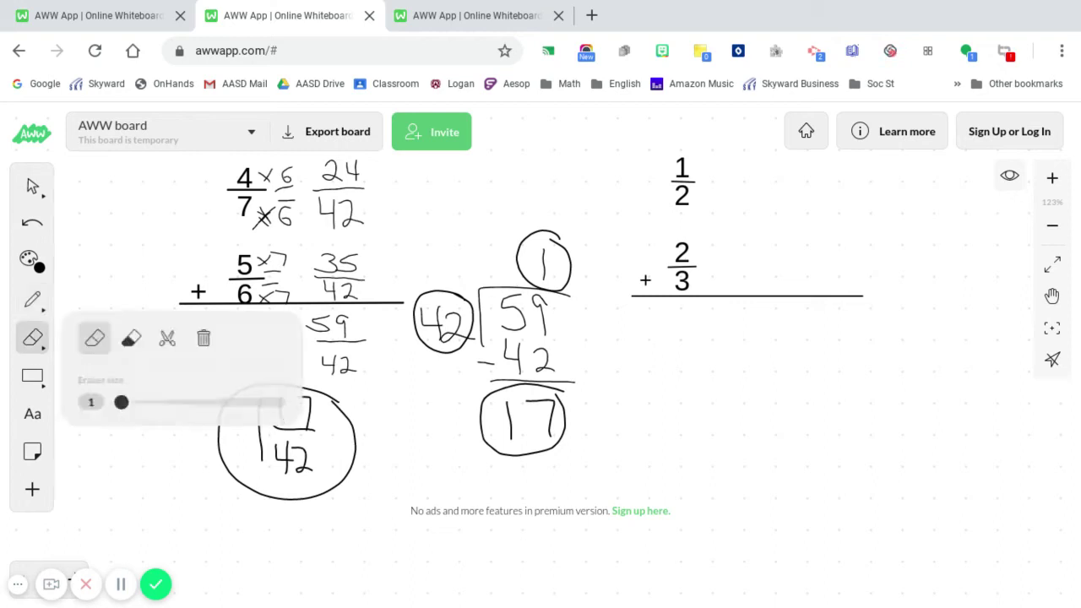
mouse_move(544, 363)
left_mouse_down()
mouse_move(541, 297)
mouse_move(557, 390)
left_mouse_up()
mouse_move(571, 270)
left_mouse_down()
mouse_move(536, 232)
mouse_move(517, 355)
mouse_move(505, 300)
mouse_move(463, 329)
mouse_move(435, 291)
mouse_move(418, 308)
left_mouse_up()
mouse_move(481, 397)
left_mouse_down()
mouse_move(499, 452)
mouse_move(524, 456)
mouse_move(537, 381)
mouse_move(560, 438)
left_mouse_up()
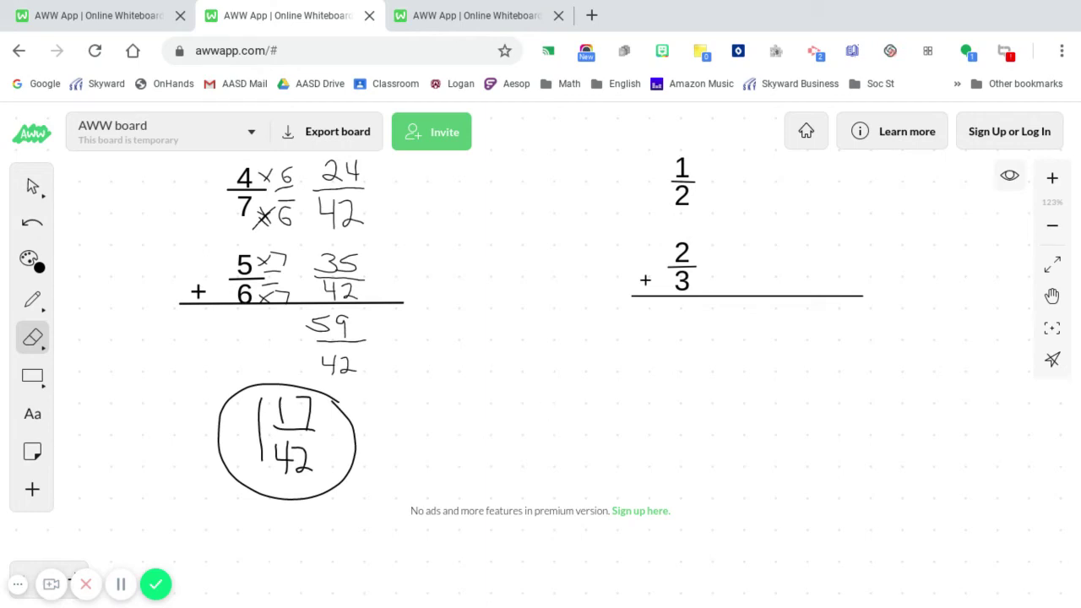
Reselect the pen and bring the 1/2 + 2/3 problem into large view.
left_click(33, 299)
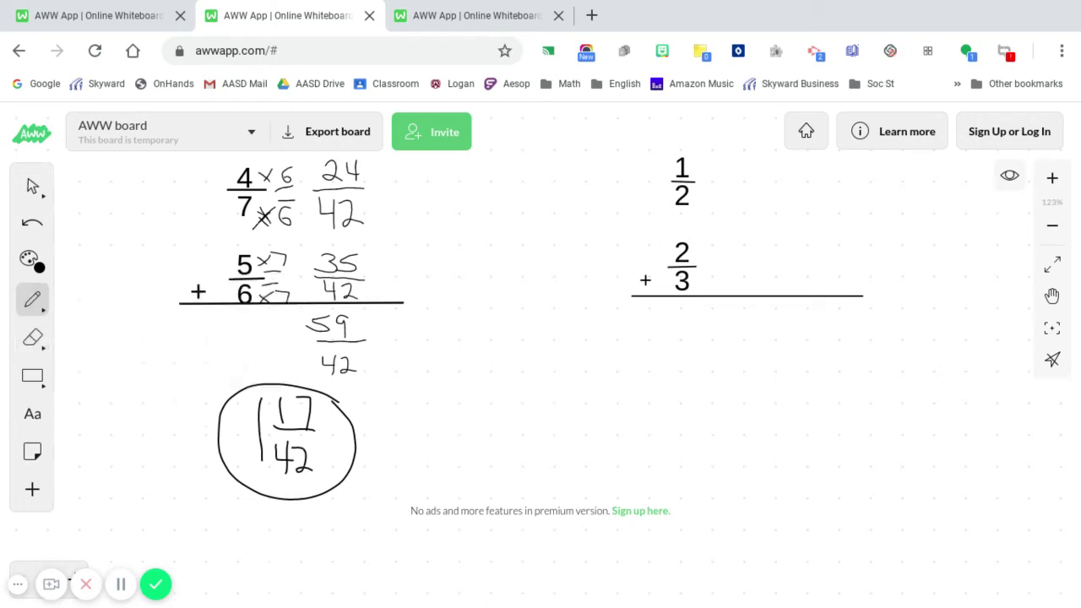
scroll(507, 337, "right", 5)
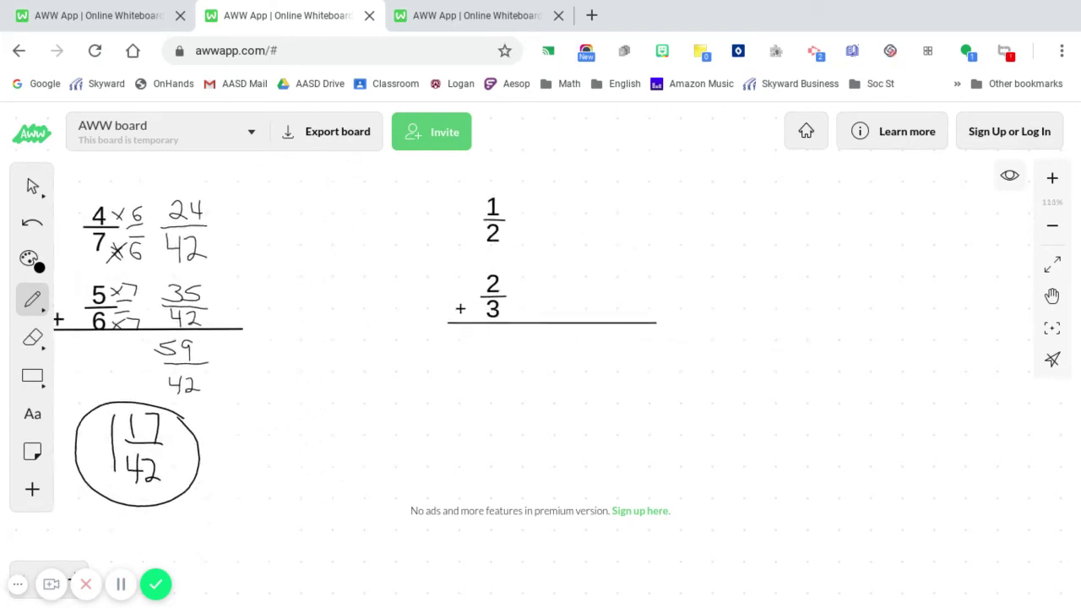
scroll(507, 338, "right", 5)
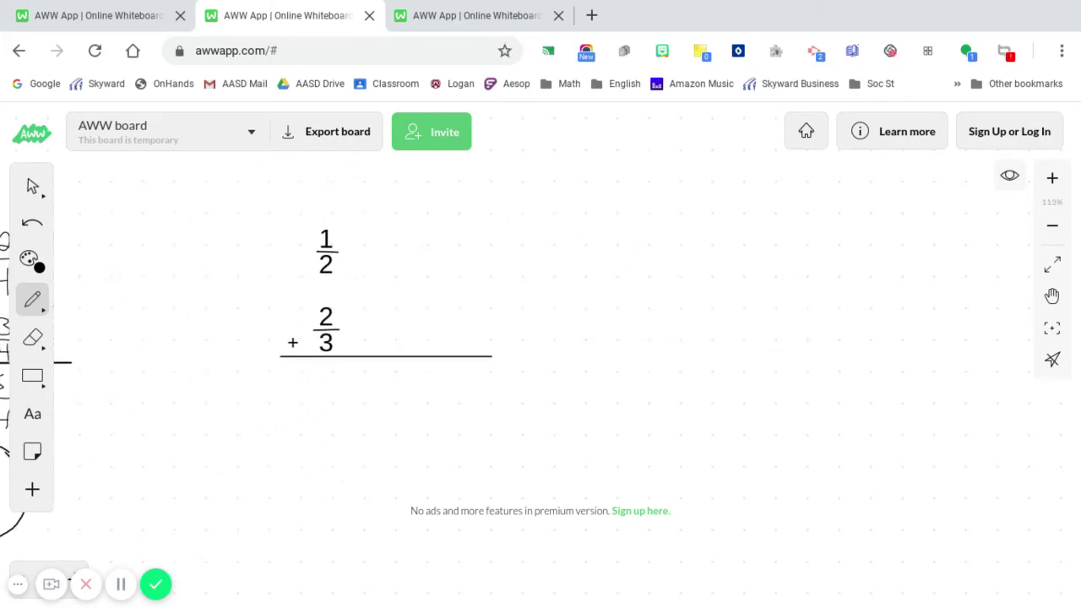
scroll(385, 304, "down", 2)
scroll(385, 304, "up", 3)
scroll(385, 304, "up", 2)
scroll(385, 304, "up", 1)
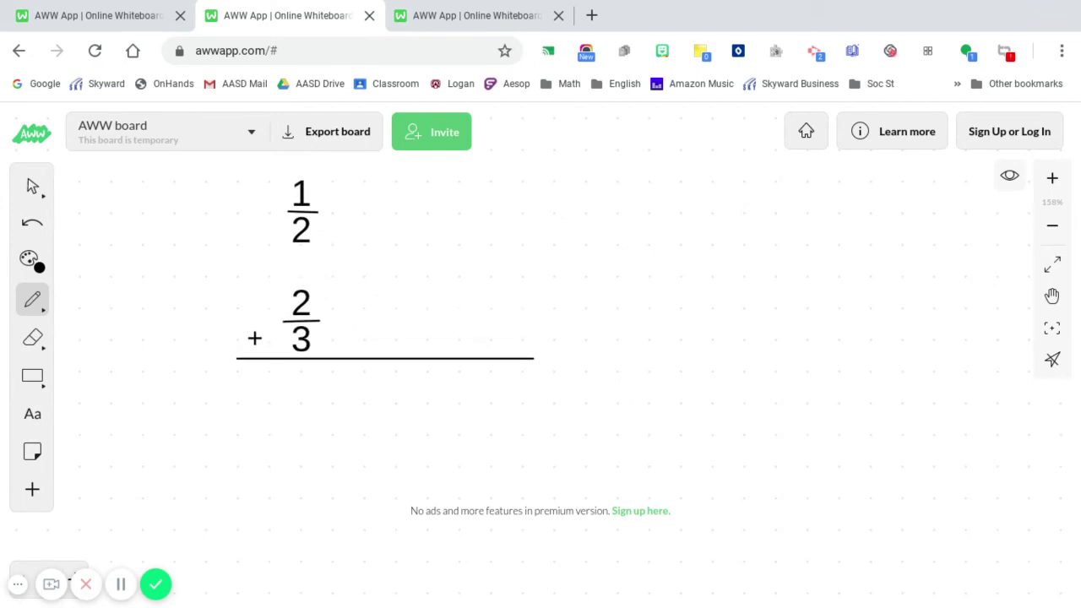
Draw equals signs and bars after 1/2 and 2/3, add denominators 6, and rewrite 1/2 as 3/6 (×3).
mouse_move(315, 209)
left_mouse_down()
mouse_move(347, 205)
mouse_move(356, 224)
left_mouse_up()
mouse_move(324, 313)
left_mouse_down()
mouse_move(348, 315)
mouse_move(350, 327)
mouse_move(458, 315)
left_mouse_up()
left_click_drag(405, 212, 447, 211)
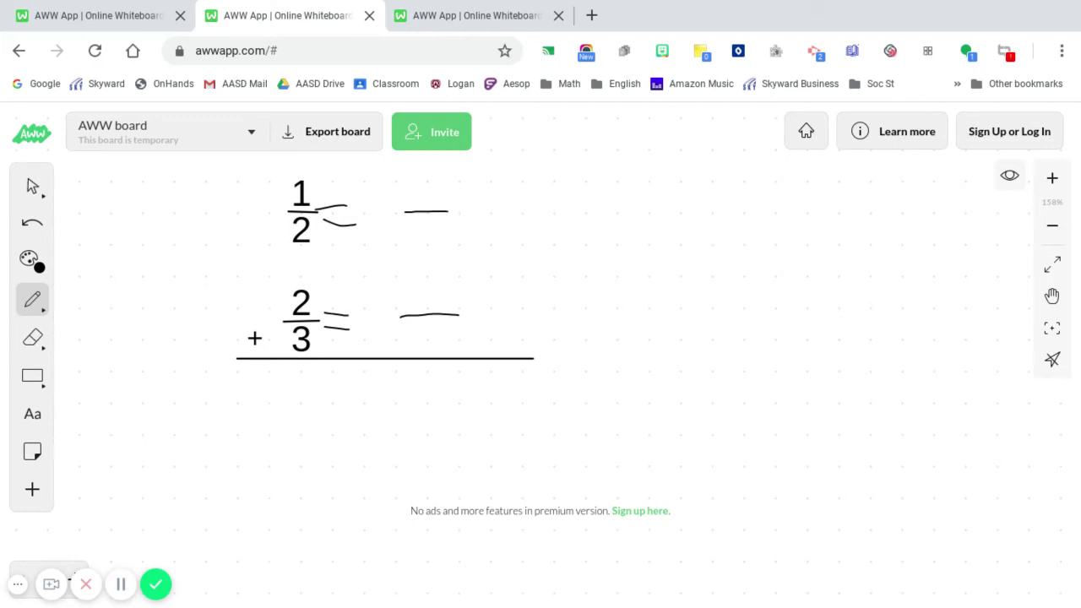
left_click_drag(439, 327, 420, 340)
left_click_drag(435, 225, 417, 239)
mouse_move(346, 241)
left_mouse_down()
mouse_move(328, 256)
mouse_move(359, 236)
mouse_move(363, 257)
mouse_move(343, 256)
left_mouse_up()
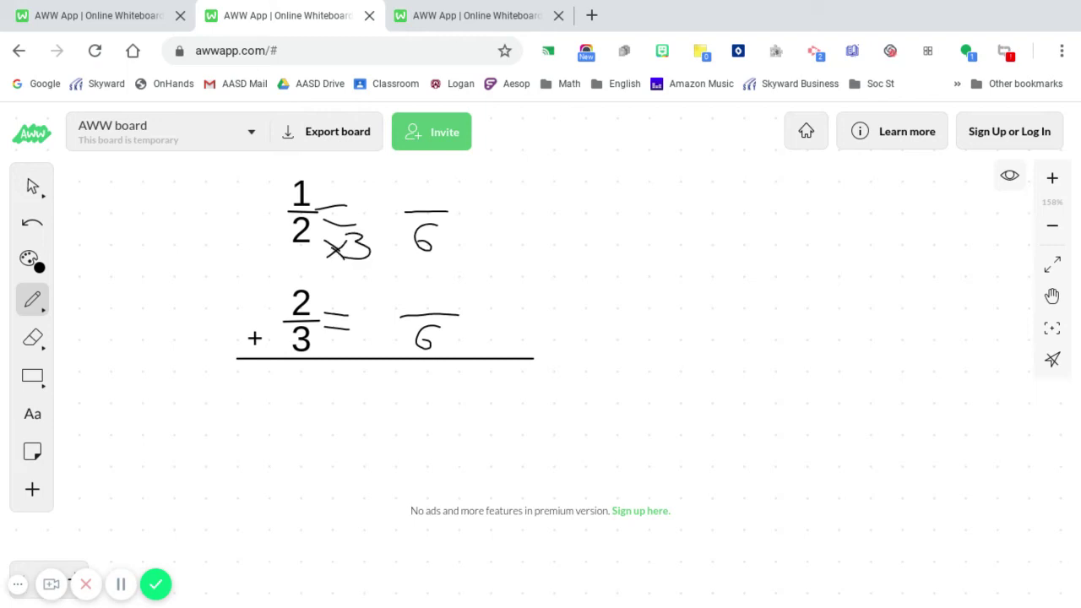
mouse_move(343, 185)
left_mouse_down()
mouse_move(321, 205)
mouse_move(343, 203)
mouse_move(356, 177)
mouse_move(353, 199)
mouse_move(343, 200)
left_mouse_up()
mouse_move(415, 171)
left_mouse_down()
mouse_move(431, 171)
mouse_move(438, 192)
mouse_move(415, 201)
left_mouse_up()
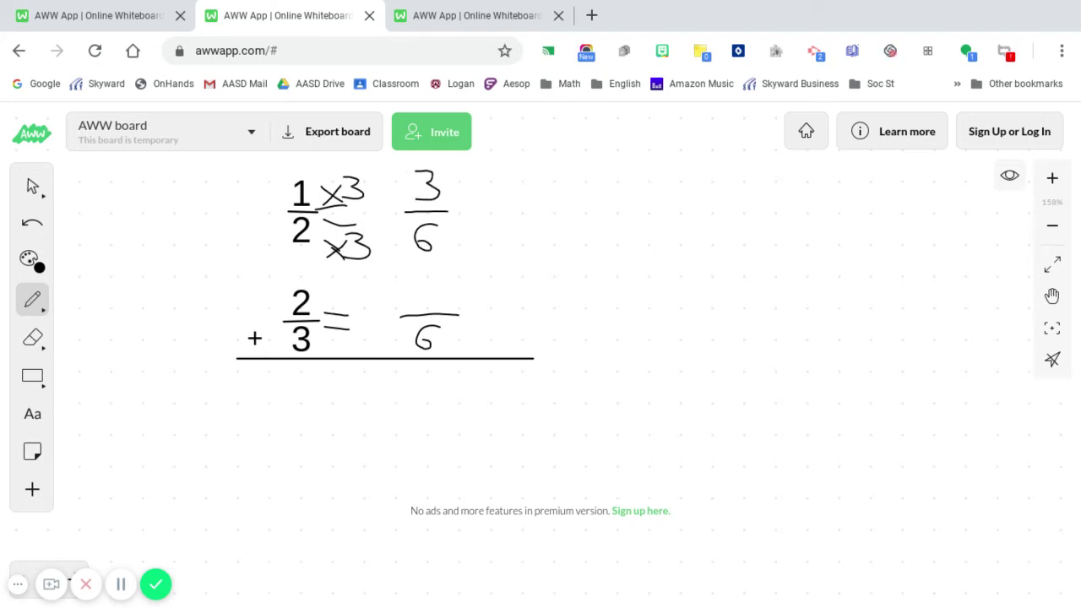
Rewrite 2/3 as 4/6 with ×2 over ×2 and draw the sum's fraction bar over 6.
mouse_move(326, 337)
left_mouse_down()
mouse_move(341, 356)
mouse_move(326, 356)
mouse_move(371, 355)
left_mouse_up()
mouse_move(318, 295)
left_mouse_down()
mouse_move(335, 313)
mouse_move(318, 313)
left_mouse_up()
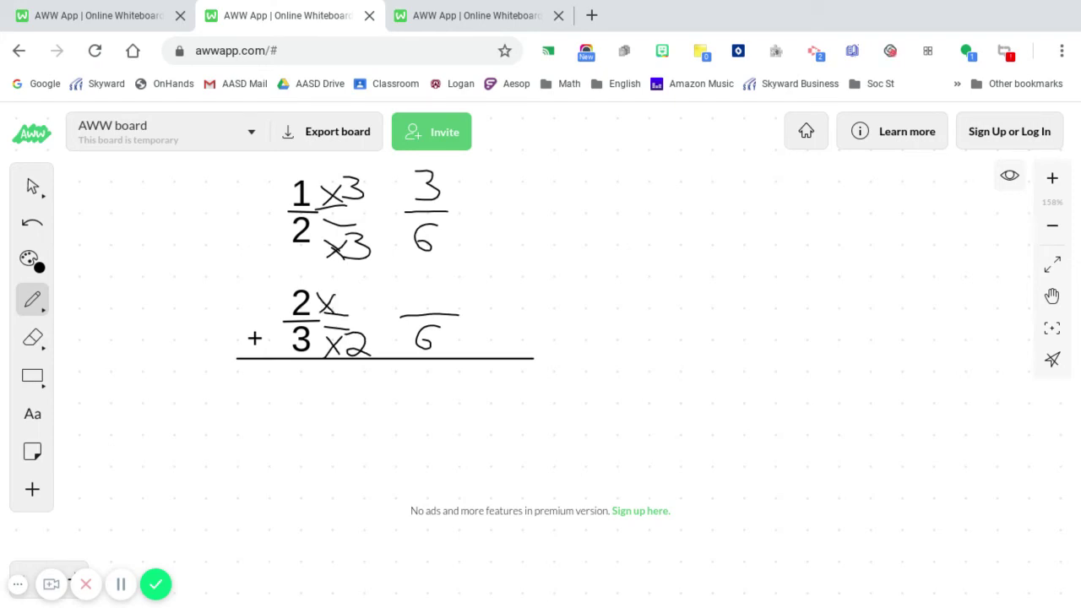
mouse_move(342, 296)
left_mouse_down()
mouse_move(355, 300)
mouse_move(340, 314)
mouse_move(359, 314)
left_mouse_up()
mouse_move(436, 283)
left_mouse_down()
mouse_move(435, 314)
mouse_move(437, 298)
left_mouse_up()
mouse_move(451, 407)
left_mouse_down()
mouse_move(369, 405)
mouse_move(403, 417)
mouse_move(397, 449)
mouse_move(388, 434)
mouse_move(409, 368)
mouse_move(384, 366)
left_mouse_up()
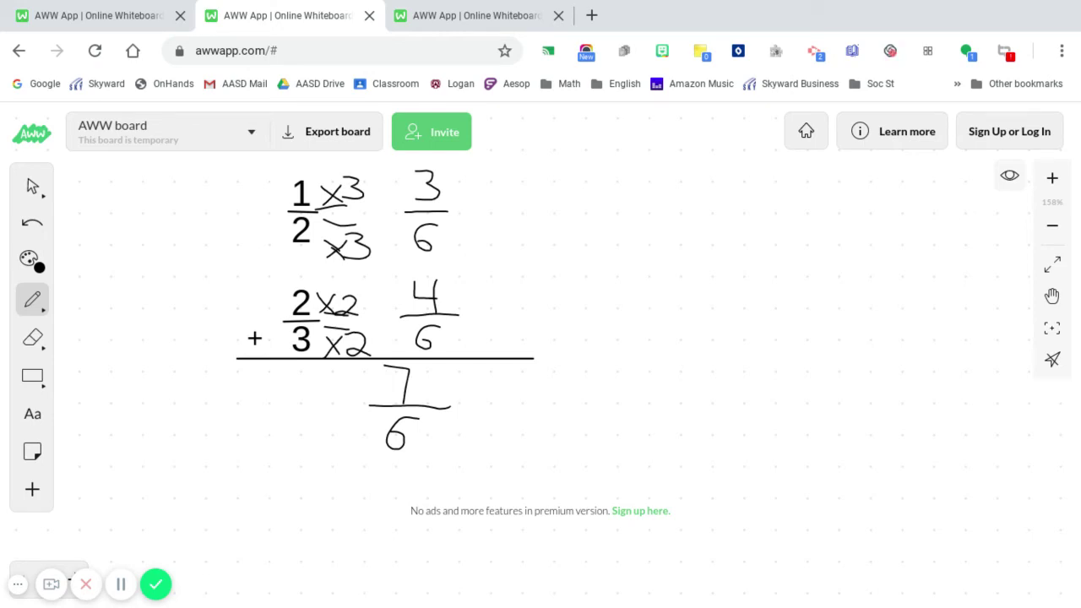
Work the long division 6)7 to get quotient 1 and remainder 1, circling the key numbers.
left_click_drag(791, 357, 749, 293)
mouse_move(738, 366)
left_mouse_down()
mouse_move(801, 268)
mouse_move(850, 269)
left_mouse_up()
mouse_move(704, 292)
left_mouse_down()
mouse_move(679, 311)
mouse_move(685, 317)
left_mouse_up()
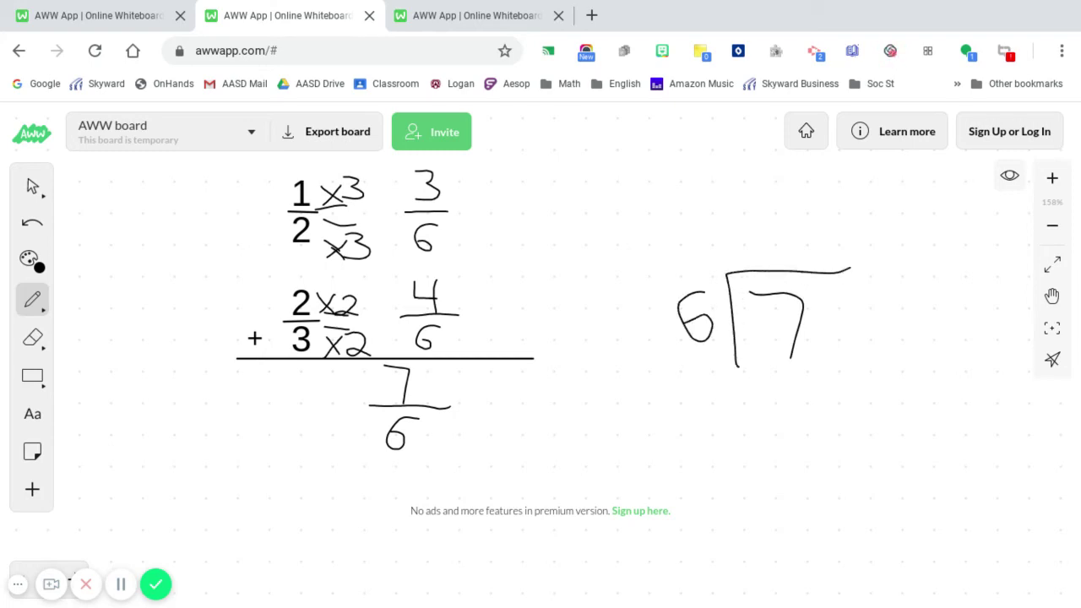
left_click_drag(778, 213, 781, 251)
left_click_drag(799, 373, 782, 404)
mouse_move(853, 437)
left_mouse_down()
mouse_move(731, 436)
mouse_move(714, 402)
left_mouse_up()
left_click_drag(790, 453, 788, 490)
mouse_move(792, 193)
left_mouse_down()
mouse_move(743, 253)
mouse_move(795, 196)
left_mouse_up()
mouse_move(709, 267)
left_mouse_down()
mouse_move(671, 345)
mouse_move(720, 272)
left_mouse_up()
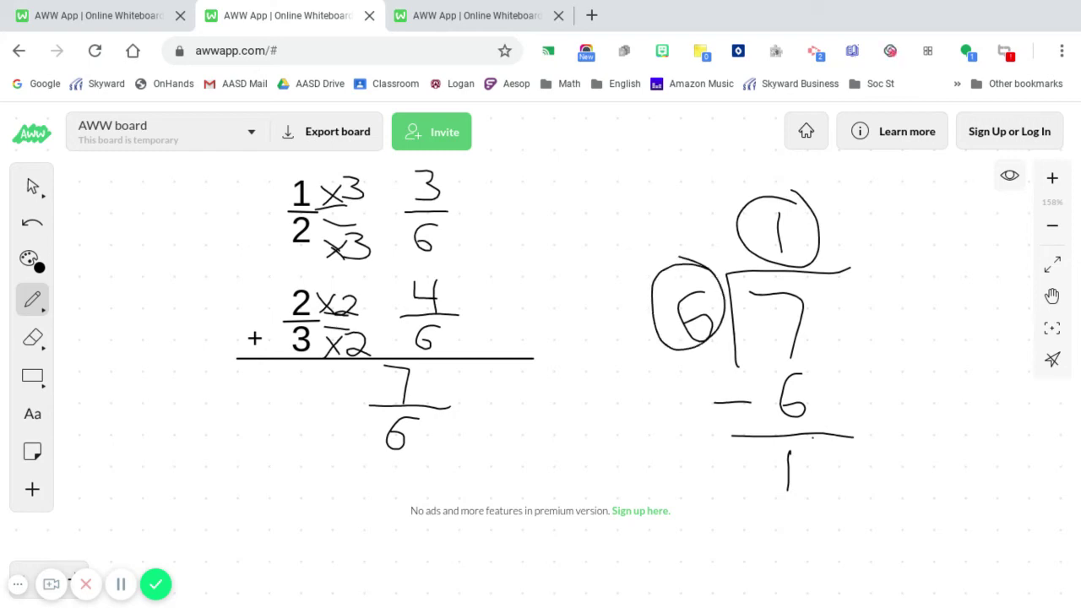
mouse_move(809, 433)
left_mouse_down()
mouse_move(752, 473)
mouse_move(806, 418)
left_mouse_up()
Write 7/6 = 1 1/6 and circle the mixed-number answer.
mouse_move(443, 397)
left_mouse_down()
mouse_move(464, 391)
mouse_move(468, 420)
left_mouse_up()
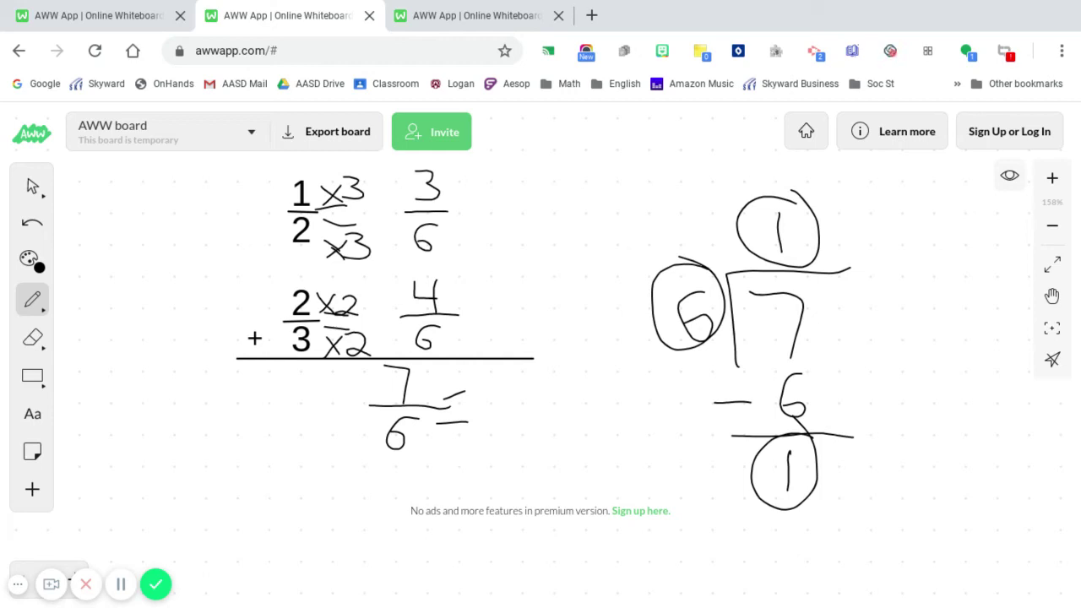
mouse_move(490, 367)
left_mouse_down()
mouse_move(496, 430)
mouse_move(550, 395)
left_mouse_up()
mouse_move(519, 369)
left_mouse_down()
mouse_move(520, 448)
mouse_move(513, 438)
left_mouse_up()
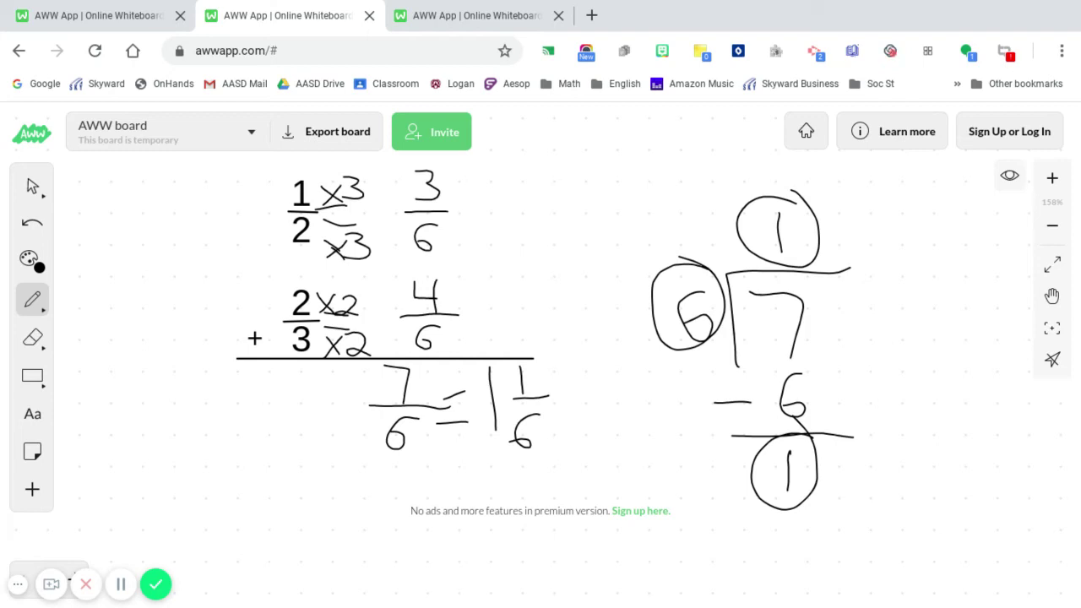
mouse_move(561, 361)
left_mouse_down()
mouse_move(465, 385)
mouse_move(539, 479)
mouse_move(570, 365)
left_mouse_up()
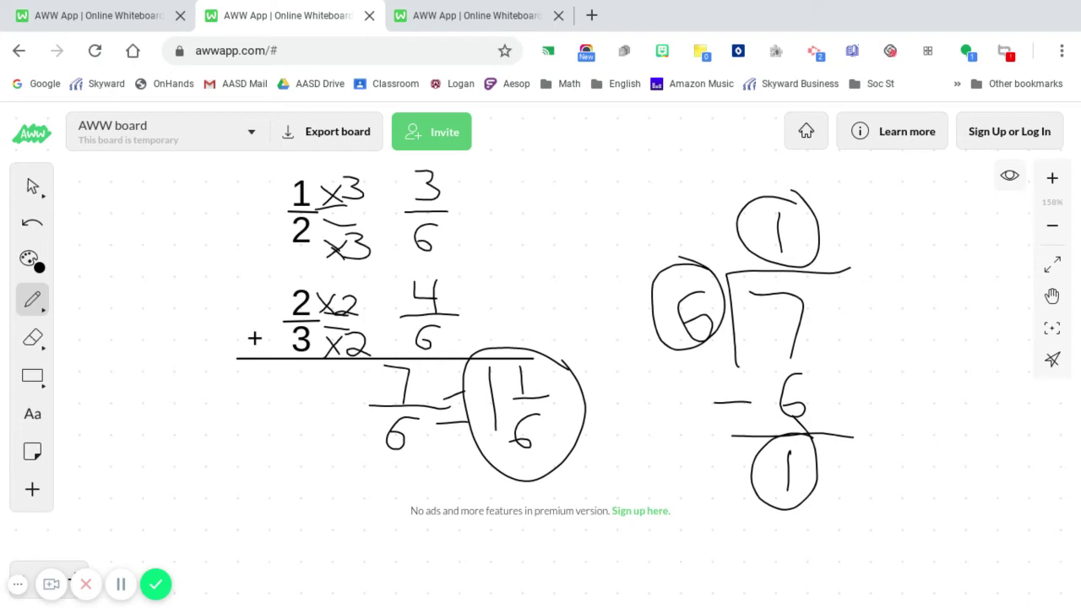
scroll(377, 422, "down", 5)
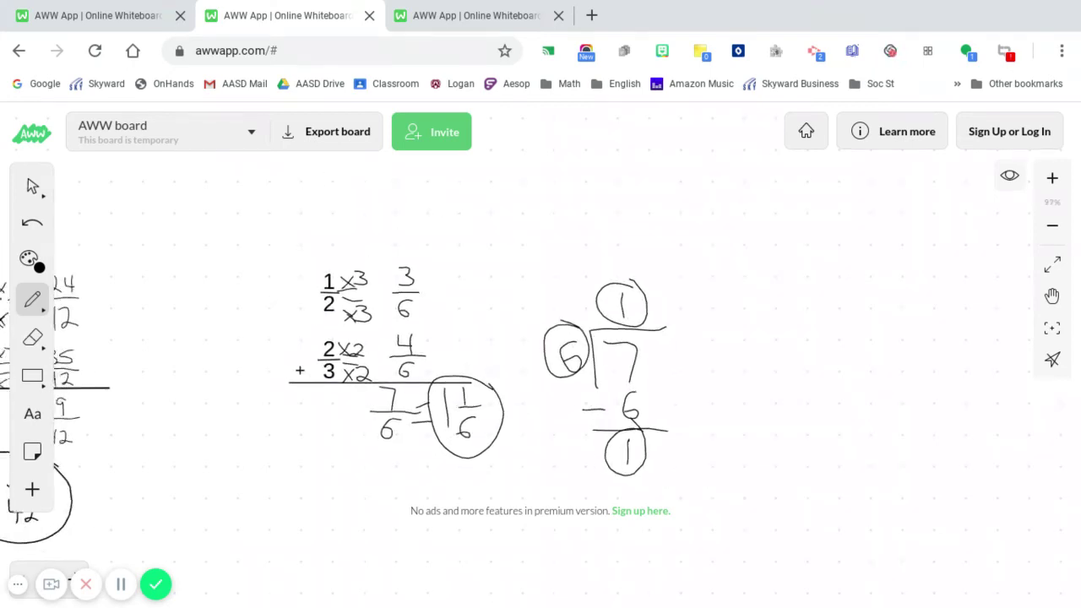
scroll(541, 355, "left", 5)
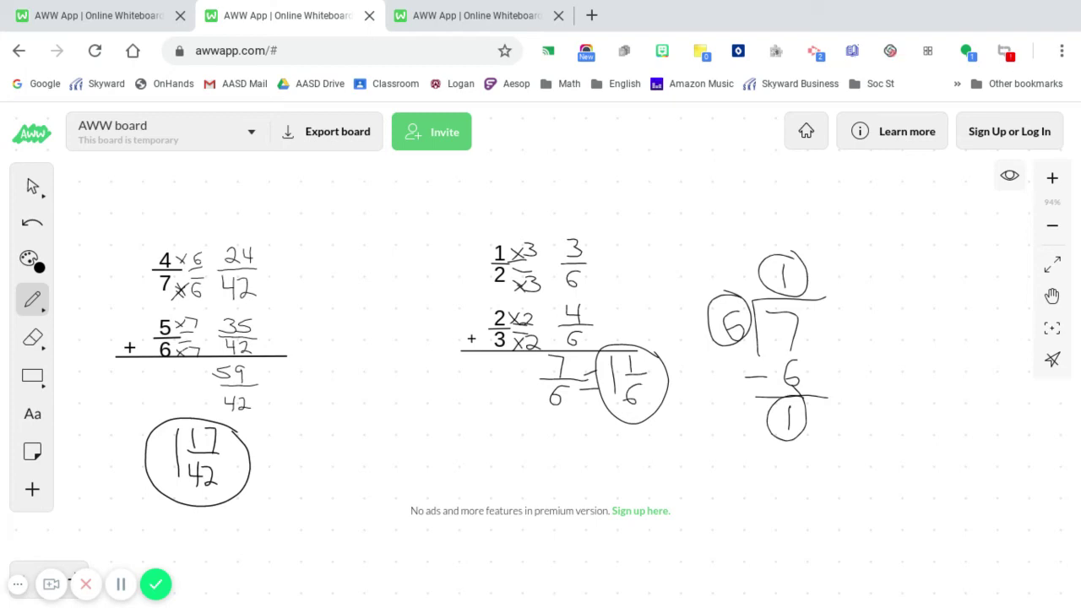
On the mixed-number board, write '= 2' after 2 1/6 and '= 7' after 7 1/18.
key("ctrl+Tab")
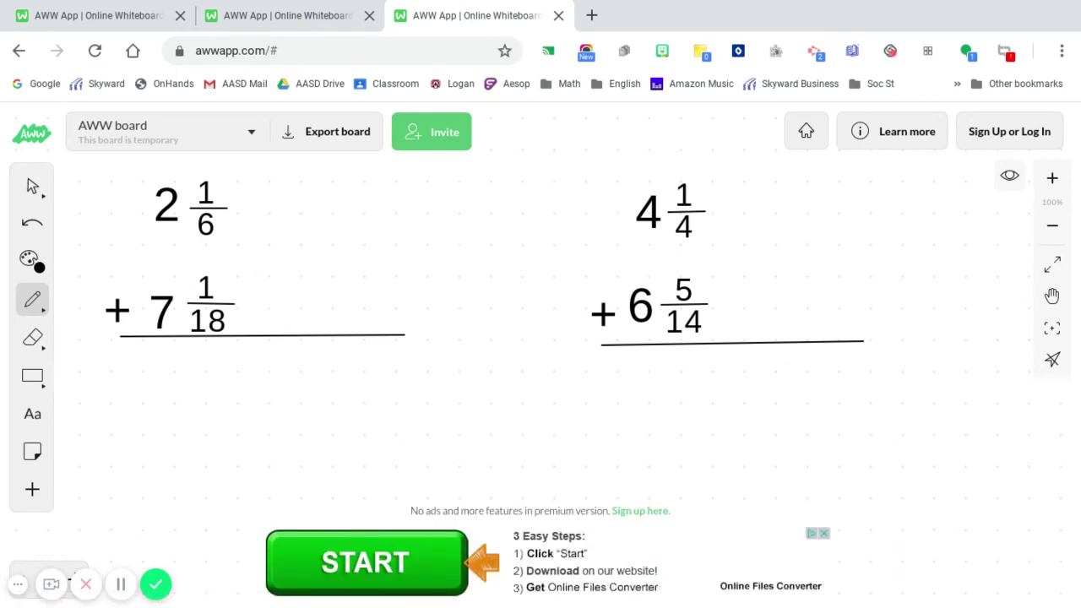
scroll(101, 264, "up", 3)
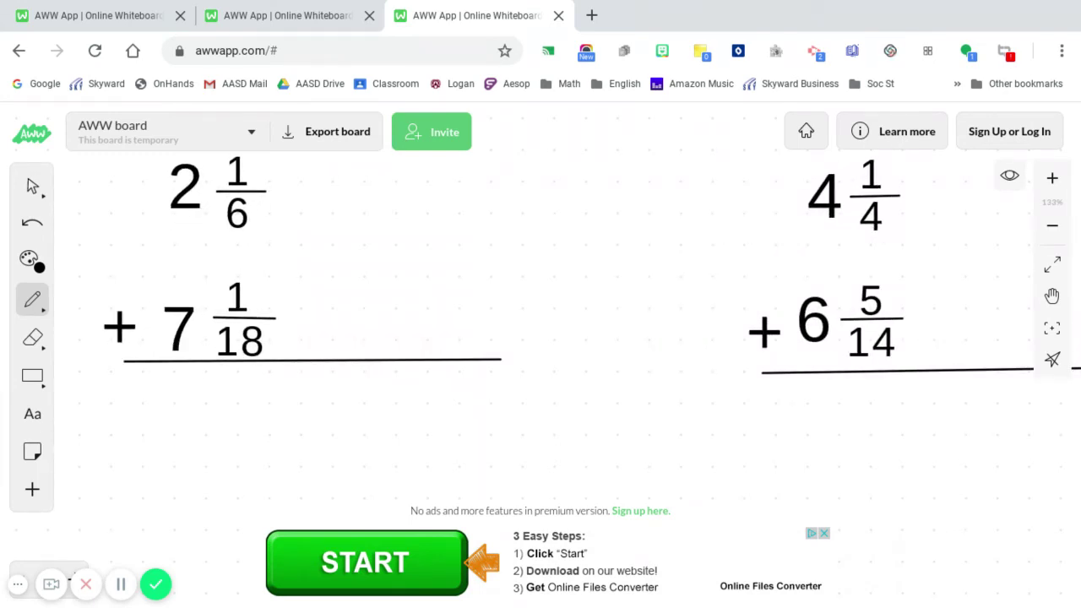
mouse_move(281, 313)
left_mouse_down()
mouse_move(308, 311)
mouse_move(308, 334)
left_mouse_up()
mouse_move(280, 186)
left_mouse_down()
mouse_move(309, 189)
mouse_move(295, 202)
left_mouse_up()
mouse_move(336, 174)
left_mouse_down()
mouse_move(353, 170)
mouse_move(339, 211)
mouse_move(380, 214)
left_mouse_up()
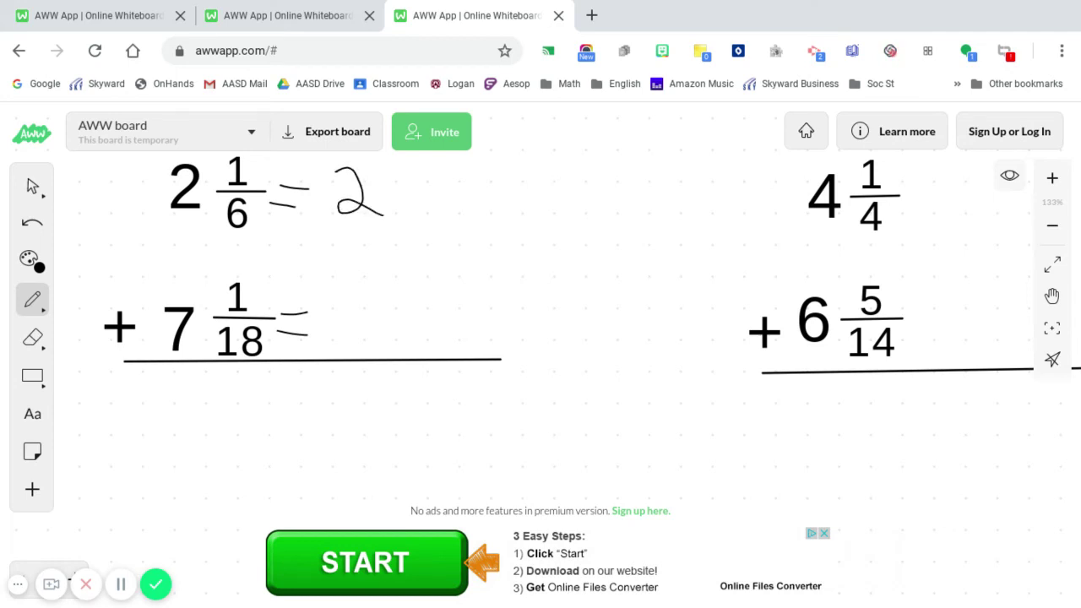
left_click_drag(365, 349, 331, 297)
Add fraction bars with denominator 18 after the 2 and the 7.
left_click_drag(406, 192, 449, 193)
left_click_drag(390, 325, 431, 324)
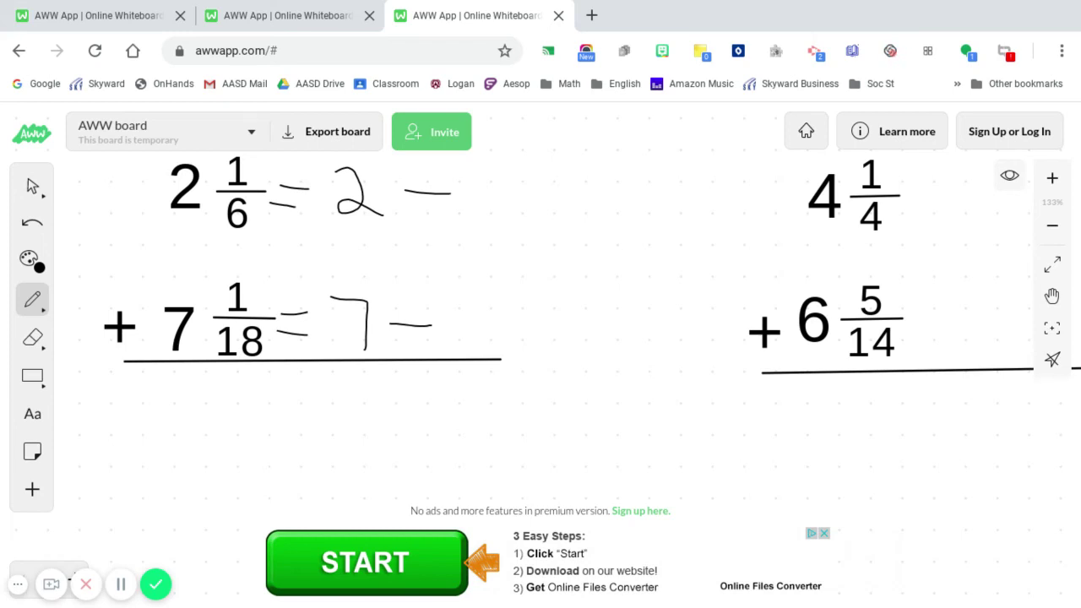
mouse_move(396, 332)
left_mouse_down()
mouse_move(396, 357)
mouse_move(412, 361)
mouse_move(427, 335)
left_mouse_up()
mouse_move(409, 201)
left_mouse_down()
mouse_move(409, 232)
mouse_move(422, 212)
mouse_move(440, 230)
mouse_move(431, 208)
left_mouse_up()
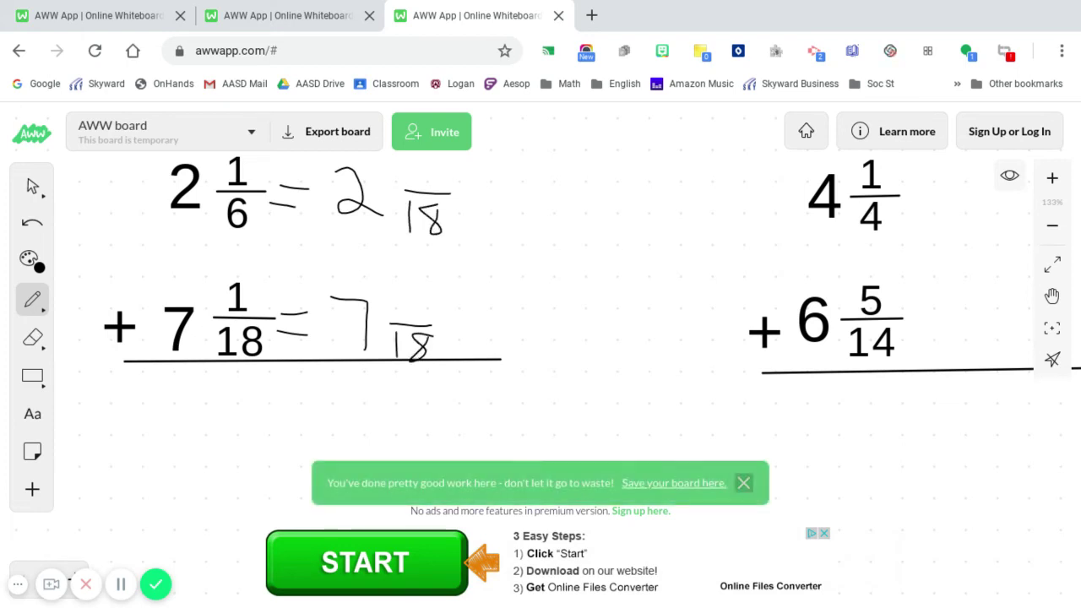
Dismiss the save reminder, then scale 1/6 by 3 and 1/18 by 1, giving numerators 3 and 1 over 18.
left_click(743, 482)
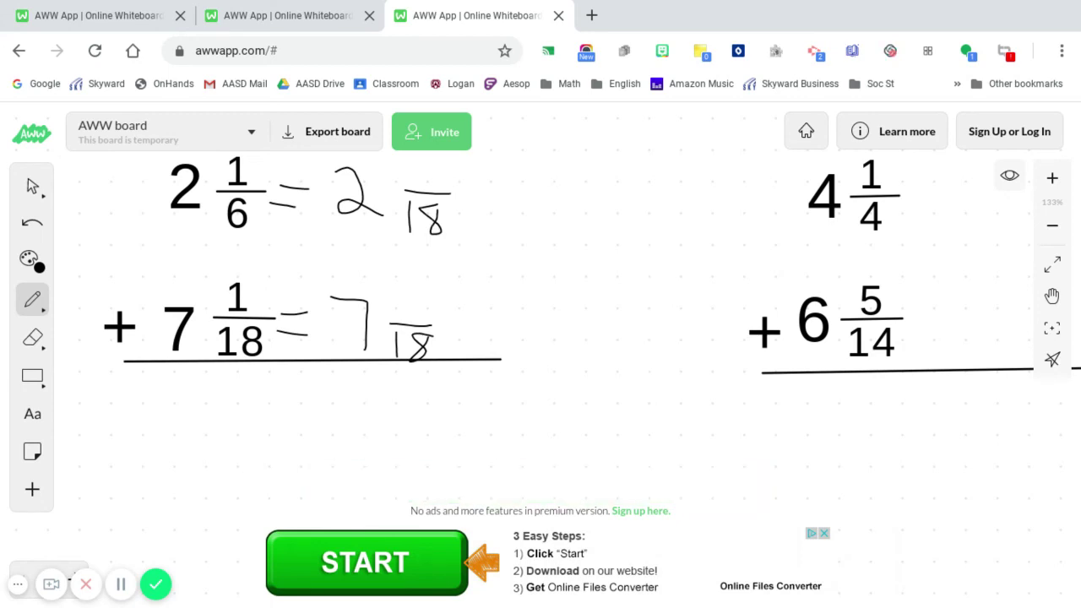
mouse_move(277, 214)
left_mouse_down()
mouse_move(263, 232)
mouse_move(286, 231)
left_mouse_up()
left_click_drag(271, 157, 264, 167)
mouse_move(246, 161)
left_mouse_down()
mouse_move(272, 179)
mouse_move(280, 154)
mouse_move(269, 175)
left_mouse_up()
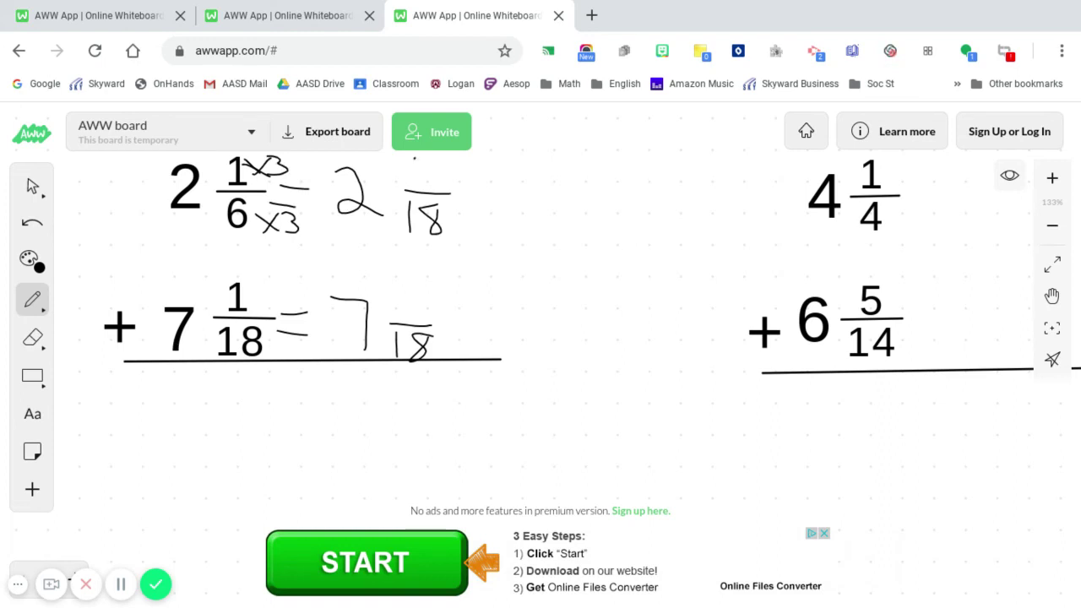
mouse_move(414, 158)
left_mouse_down()
mouse_move(429, 170)
mouse_move(418, 182)
left_mouse_up()
mouse_move(275, 346)
left_mouse_down()
mouse_move(295, 365)
mouse_move(275, 363)
mouse_move(307, 359)
left_mouse_up()
mouse_move(278, 287)
left_mouse_down()
mouse_move(268, 301)
mouse_move(291, 299)
left_mouse_up()
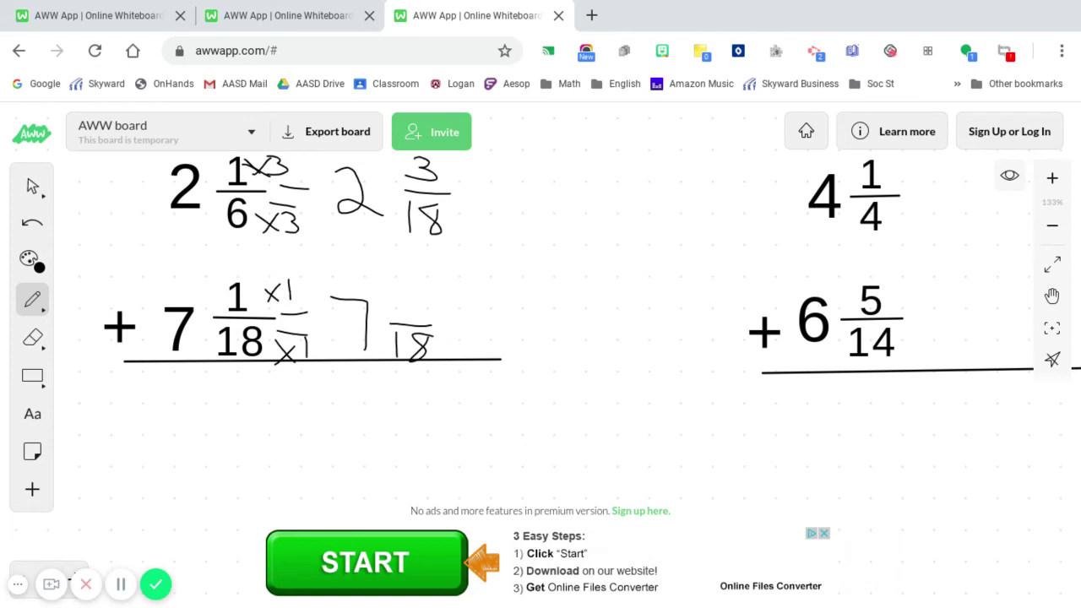
left_click_drag(406, 286, 407, 311)
Write the sum 9 4/18, simplify it to 9 2/9, and circle the answer.
mouse_move(358, 383)
left_mouse_down()
mouse_move(338, 395)
mouse_move(348, 437)
mouse_move(417, 410)
left_mouse_up()
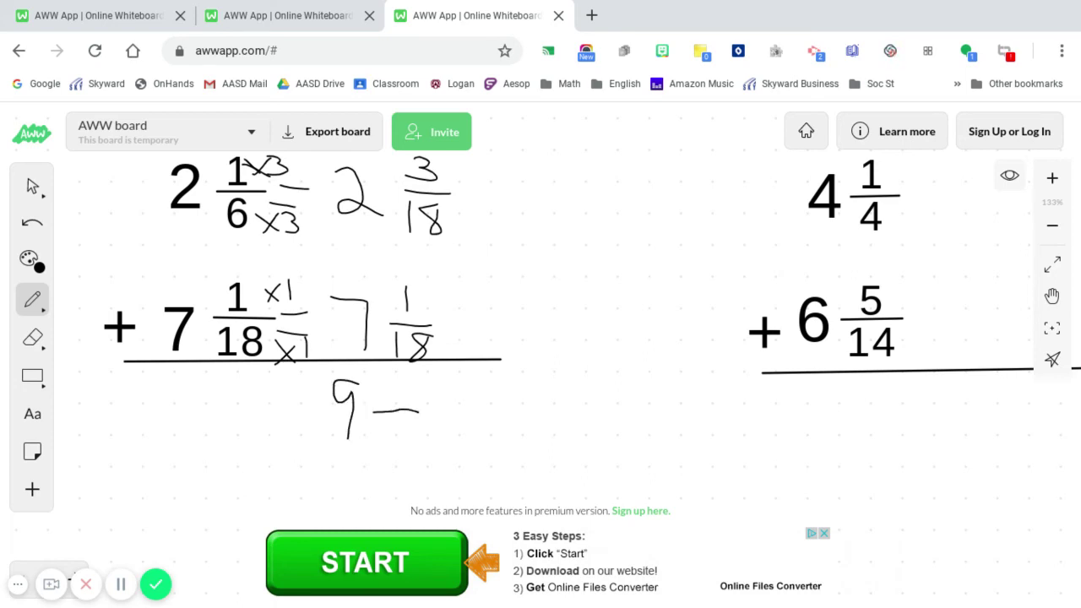
mouse_move(381, 424)
left_mouse_down()
mouse_move(381, 445)
mouse_move(397, 433)
mouse_move(402, 453)
mouse_move(408, 428)
left_mouse_up()
mouse_move(395, 379)
left_mouse_down()
mouse_move(396, 408)
mouse_move(396, 397)
left_mouse_up()
mouse_move(425, 413)
left_mouse_down()
mouse_move(441, 412)
mouse_move(441, 431)
left_mouse_up()
mouse_move(509, 396)
left_mouse_down()
mouse_move(484, 392)
mouse_move(498, 408)
mouse_move(498, 448)
left_mouse_up()
left_click_drag(558, 416, 515, 424)
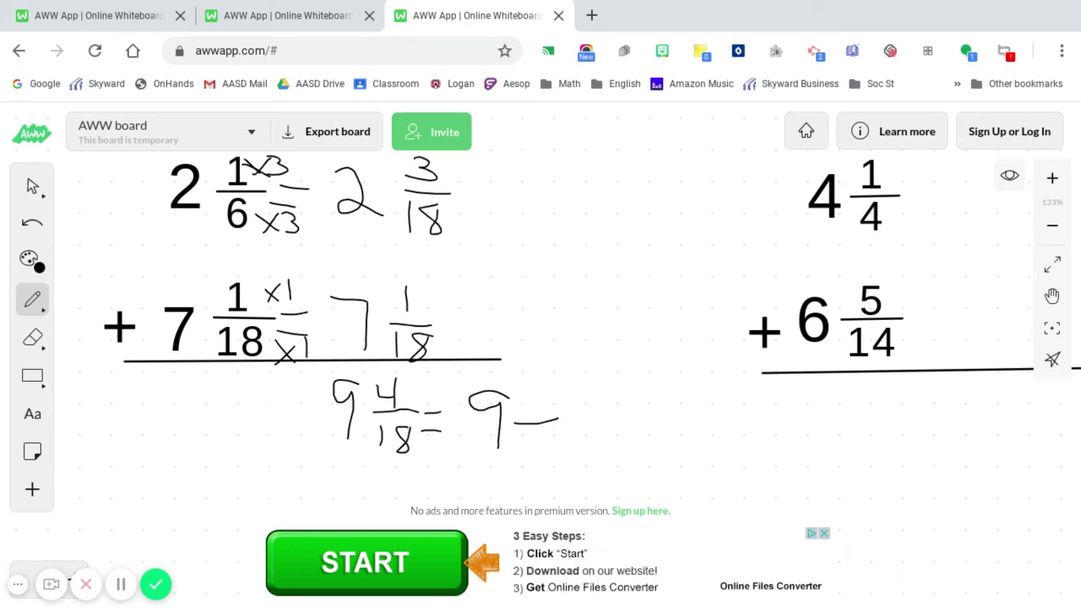
mouse_move(525, 388)
left_mouse_down()
mouse_move(534, 397)
mouse_move(526, 413)
mouse_move(548, 413)
mouse_move(523, 448)
mouse_move(533, 447)
mouse_move(532, 481)
left_mouse_up()
mouse_move(584, 391)
left_mouse_down()
mouse_move(466, 372)
mouse_move(494, 502)
mouse_move(579, 390)
left_mouse_up()
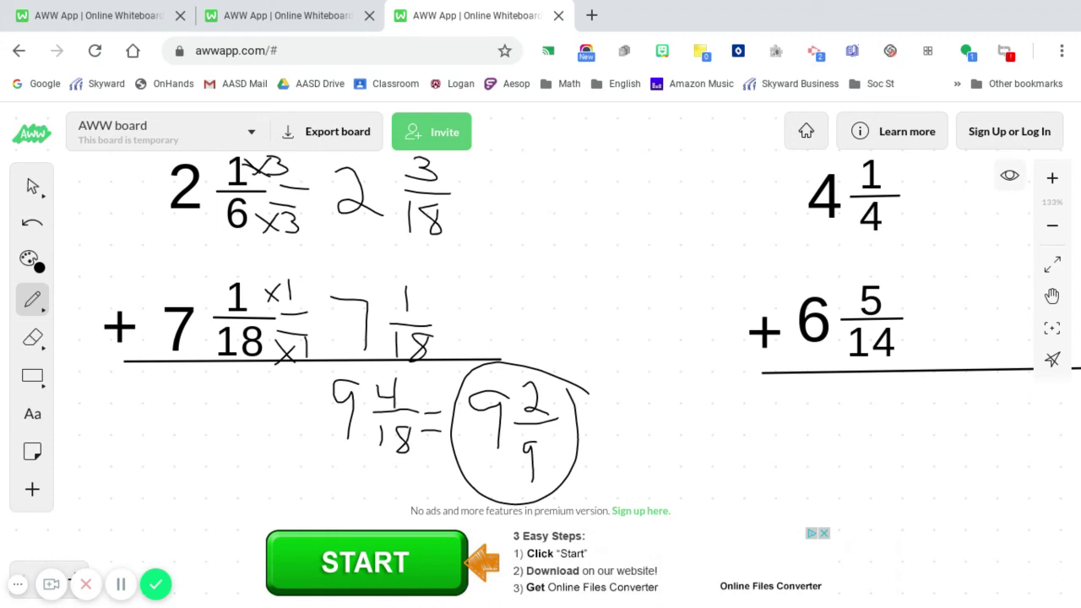
Move to the second problem and draw equals signs after 4 1/4 and 6 5/14.
scroll(541, 337, "down", 3)
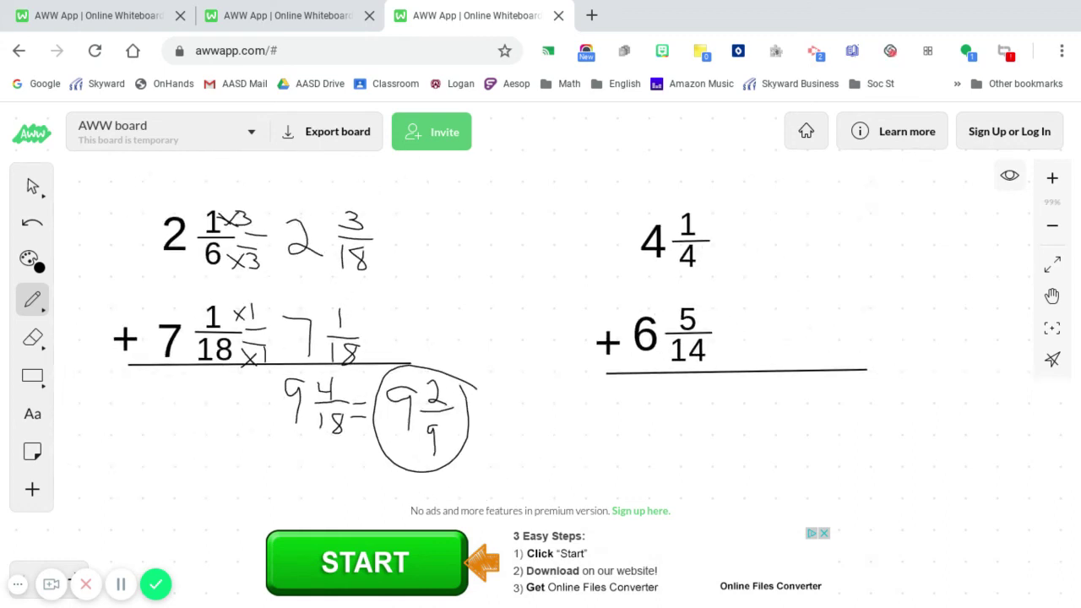
scroll(540, 338, "right", 5)
scroll(541, 338, "right", 2)
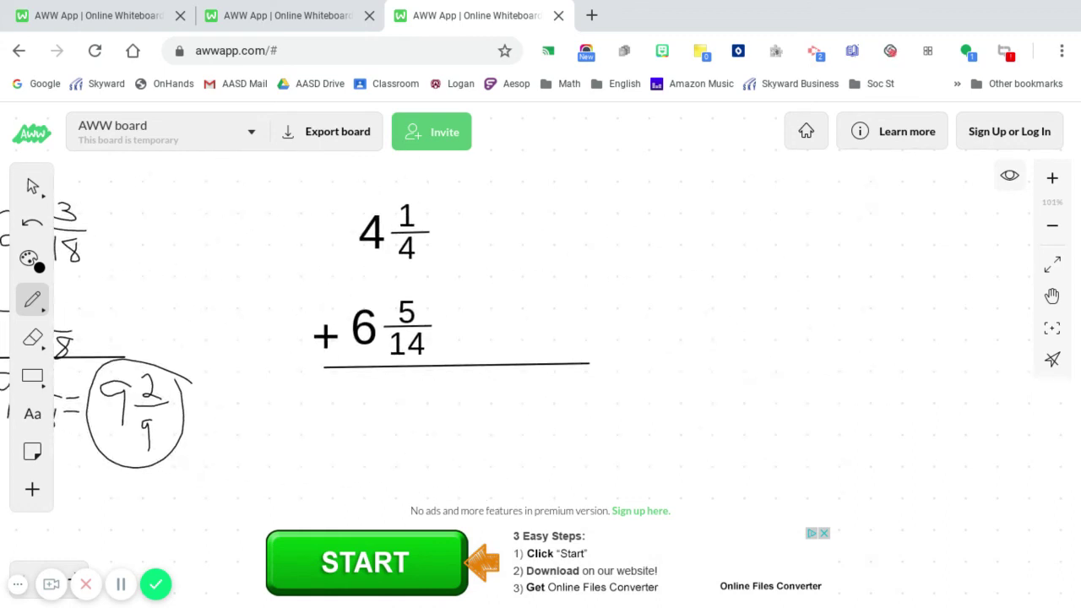
scroll(389, 367, "up", 3)
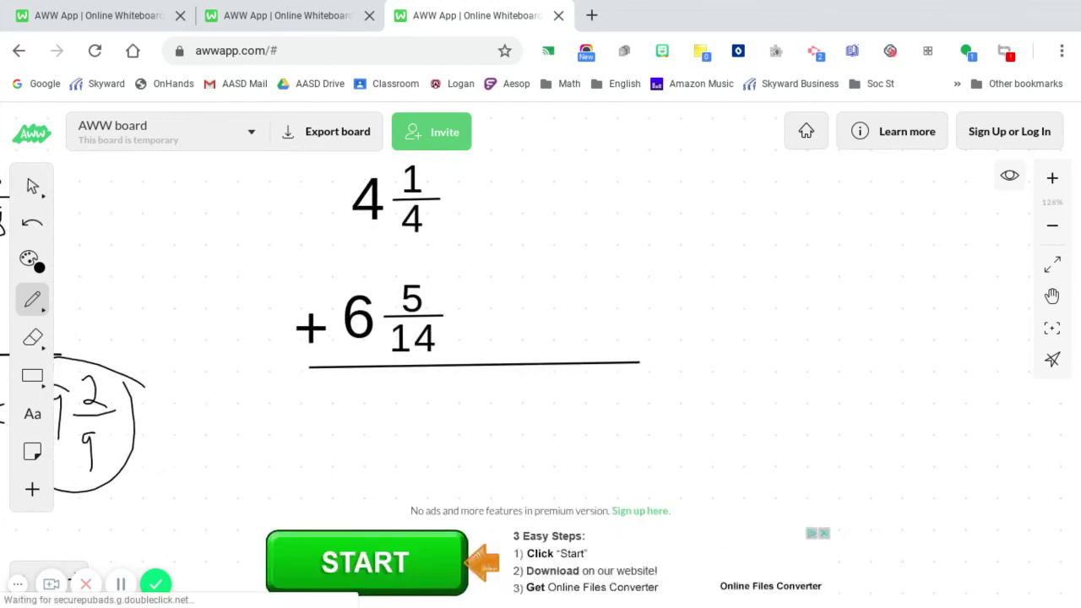
scroll(404, 229, "up", 2)
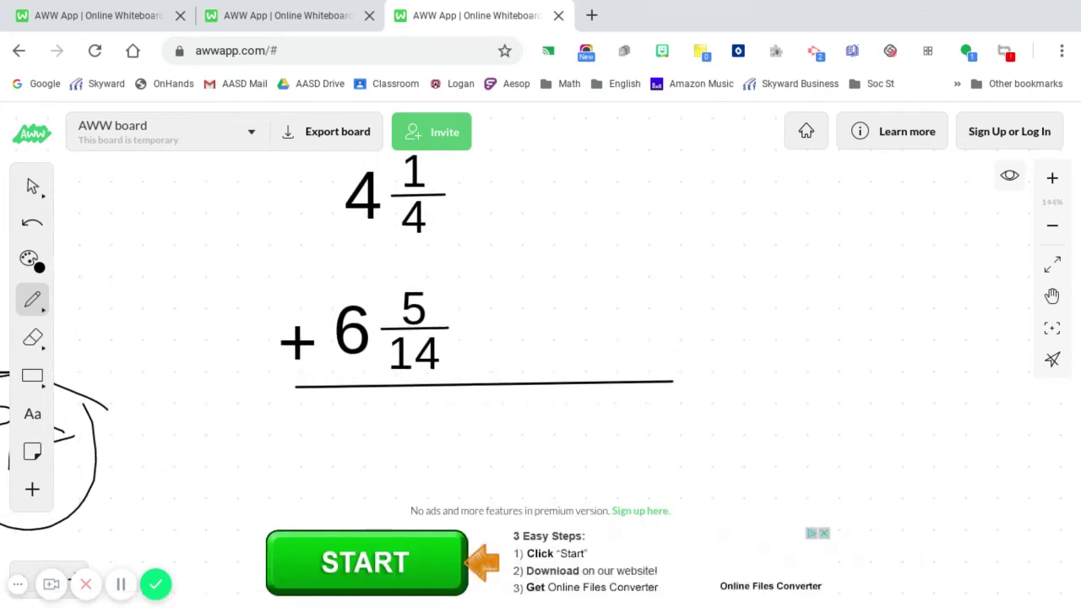
mouse_move(468, 184)
left_mouse_down()
mouse_move(501, 186)
mouse_move(493, 208)
left_mouse_up()
mouse_move(460, 332)
left_mouse_down()
mouse_move(496, 327)
mouse_move(494, 350)
left_mouse_up()
Write '4 _/28' and '6 _/28' with fraction bars and denominator 28.
left_click_drag(581, 159, 589, 223)
left_click_drag(582, 192, 595, 192)
mouse_move(557, 157)
left_mouse_down()
mouse_move(591, 192)
mouse_move(665, 181)
left_mouse_up()
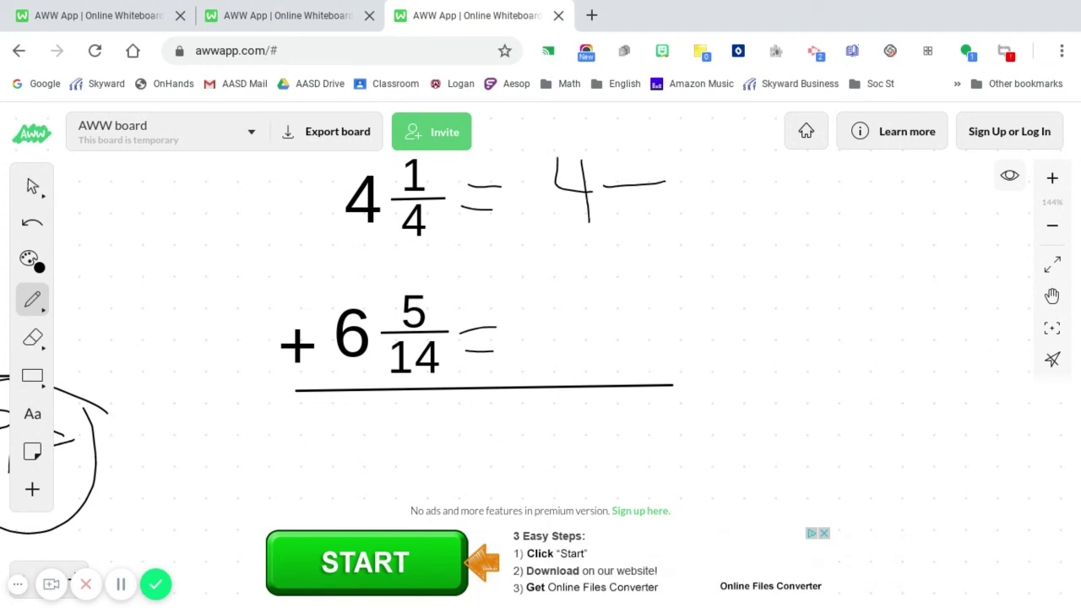
mouse_move(579, 314)
left_mouse_down()
mouse_move(551, 355)
mouse_move(546, 342)
left_mouse_up()
left_click_drag(611, 340, 674, 337)
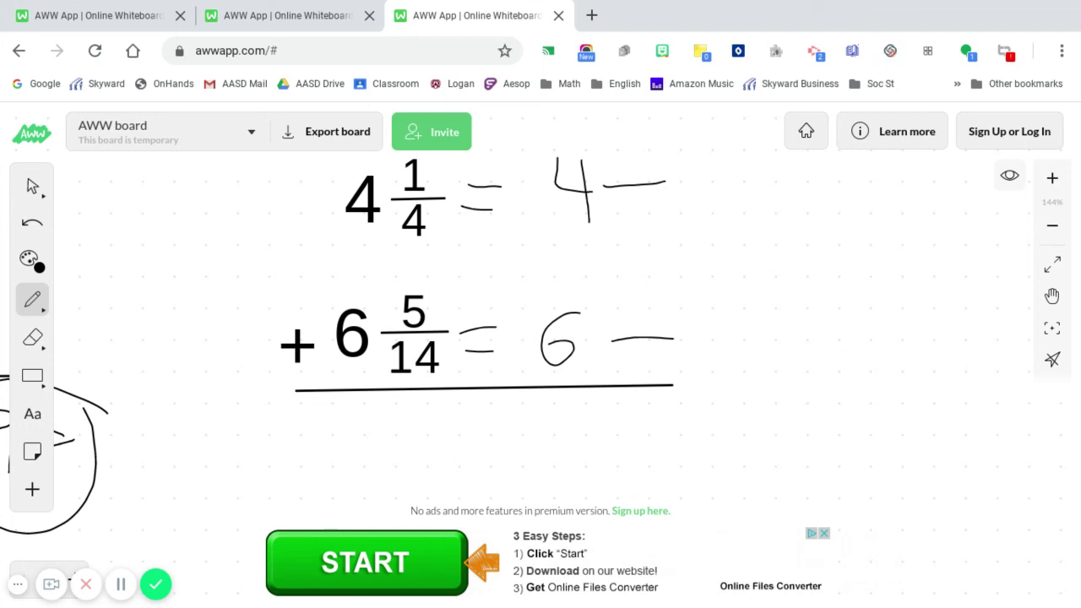
mouse_move(614, 207)
left_mouse_down()
mouse_move(625, 213)
mouse_move(616, 225)
mouse_move(634, 225)
mouse_move(654, 201)
mouse_move(656, 228)
mouse_move(663, 201)
left_mouse_up()
mouse_move(615, 353)
left_mouse_down()
mouse_move(640, 375)
mouse_move(657, 343)
left_mouse_up()
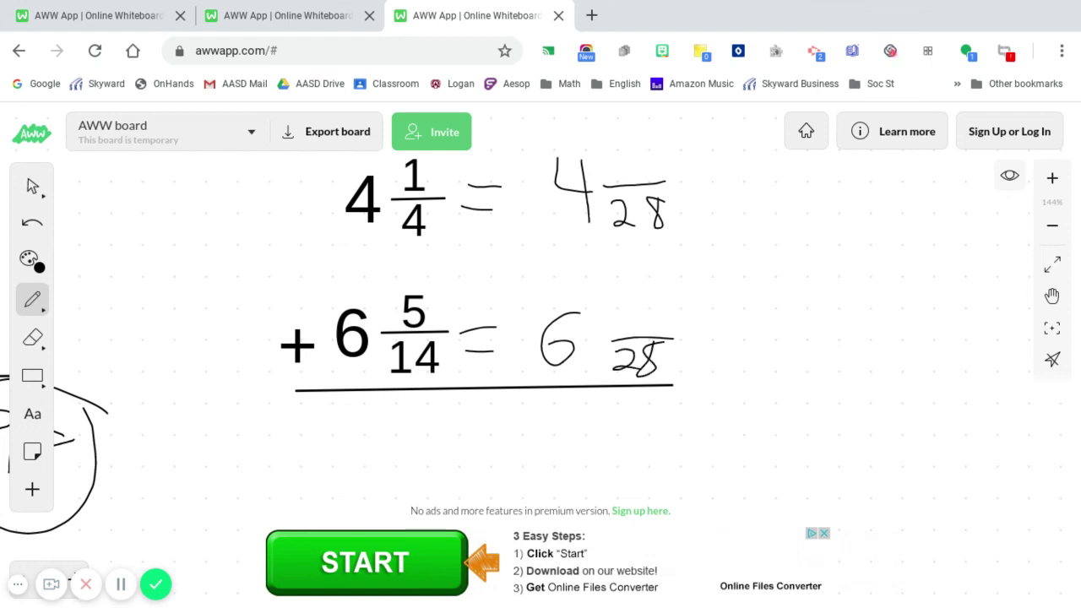
Scale 1/4 by 7 and 5/14 by 2, writing numerators 7 and 10 over 28.
mouse_move(463, 211)
left_mouse_down()
mouse_move(434, 233)
mouse_move(444, 218)
mouse_move(487, 239)
mouse_move(488, 226)
left_mouse_up()
mouse_move(459, 160)
left_mouse_down()
mouse_move(446, 179)
mouse_move(479, 181)
left_mouse_up()
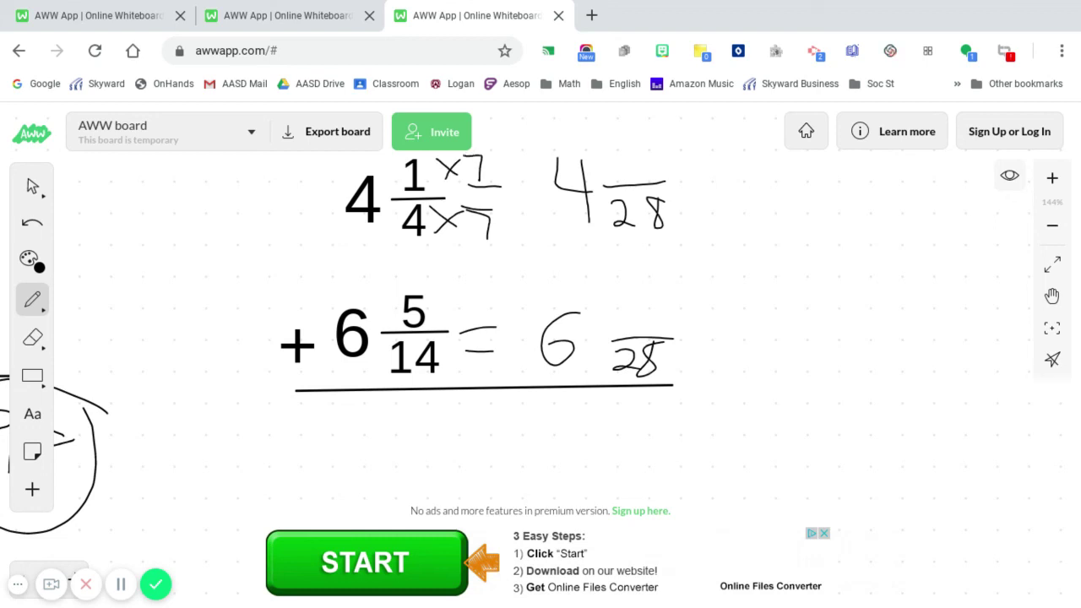
left_click_drag(605, 142, 630, 177)
mouse_move(460, 364)
left_mouse_down()
mouse_move(480, 385)
mouse_move(458, 391)
mouse_move(503, 351)
mouse_move(494, 377)
mouse_move(517, 378)
left_mouse_up()
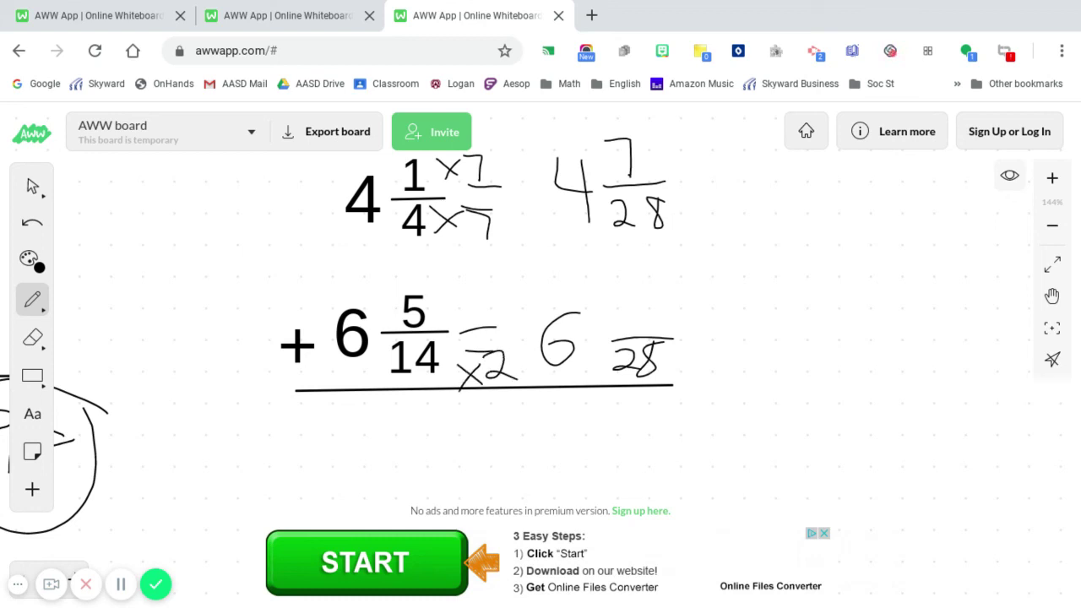
mouse_move(463, 290)
left_mouse_down()
mouse_move(451, 314)
mouse_move(498, 314)
left_mouse_up()
mouse_move(624, 290)
left_mouse_down()
mouse_move(628, 321)
mouse_move(639, 294)
mouse_move(663, 301)
left_mouse_up()
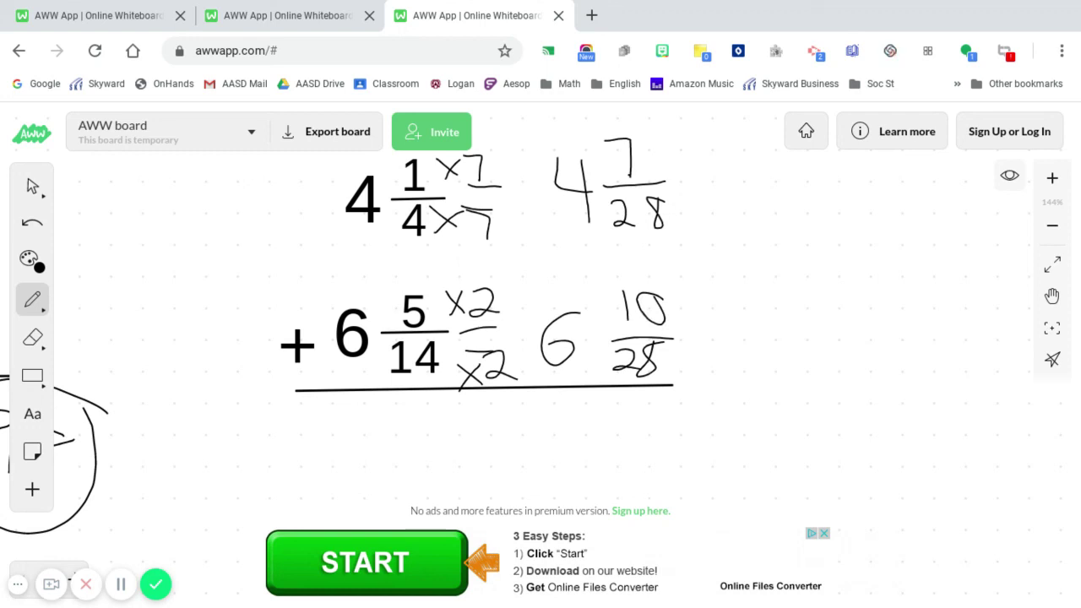
Write the sum 10 17/28 below the line and circle it.
left_click_drag(535, 412, 538, 461)
mouse_move(583, 422)
left_mouse_down()
mouse_move(565, 427)
mouse_move(659, 437)
mouse_move(614, 473)
mouse_move(640, 475)
mouse_move(652, 449)
left_mouse_up()
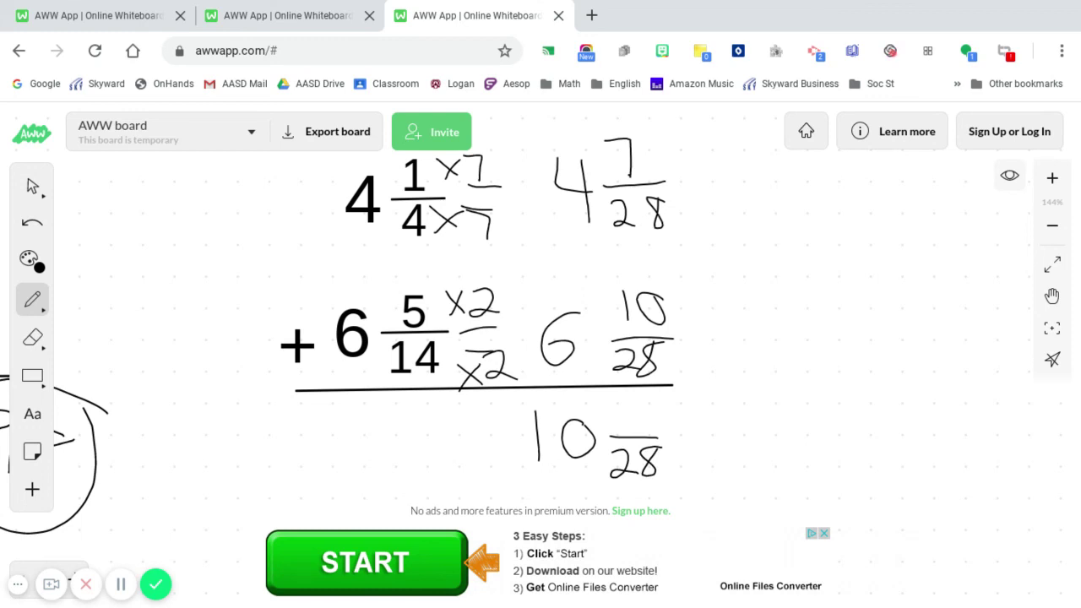
mouse_move(616, 397)
left_mouse_down()
mouse_move(619, 432)
mouse_move(644, 440)
mouse_move(651, 407)
left_mouse_up()
mouse_move(714, 416)
left_mouse_down()
mouse_move(659, 399)
mouse_move(497, 431)
mouse_move(604, 498)
mouse_move(705, 425)
left_mouse_up()
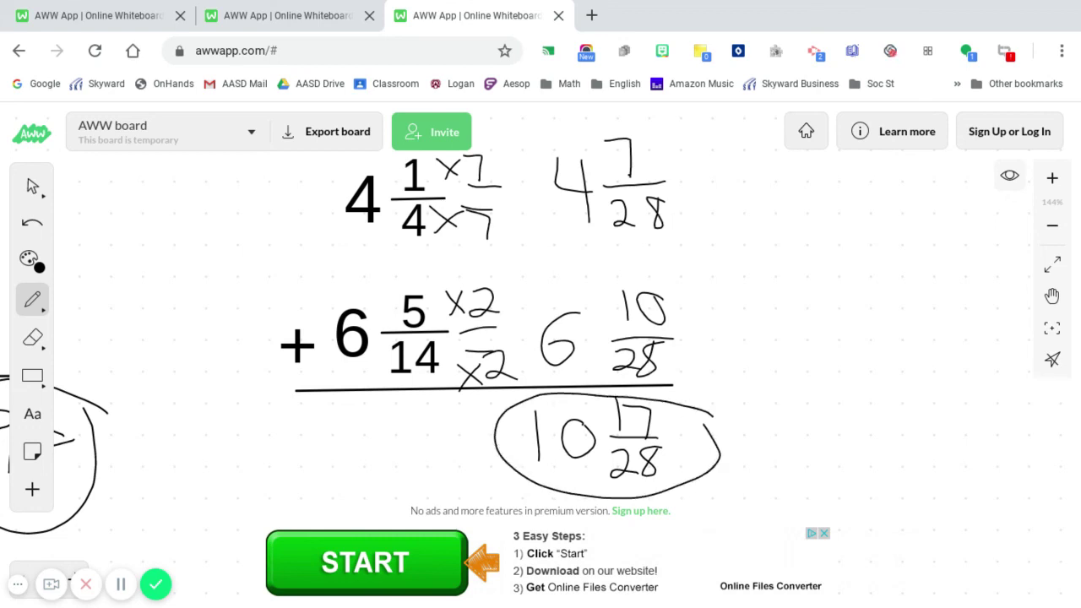
scroll(541, 337, "down", 3)
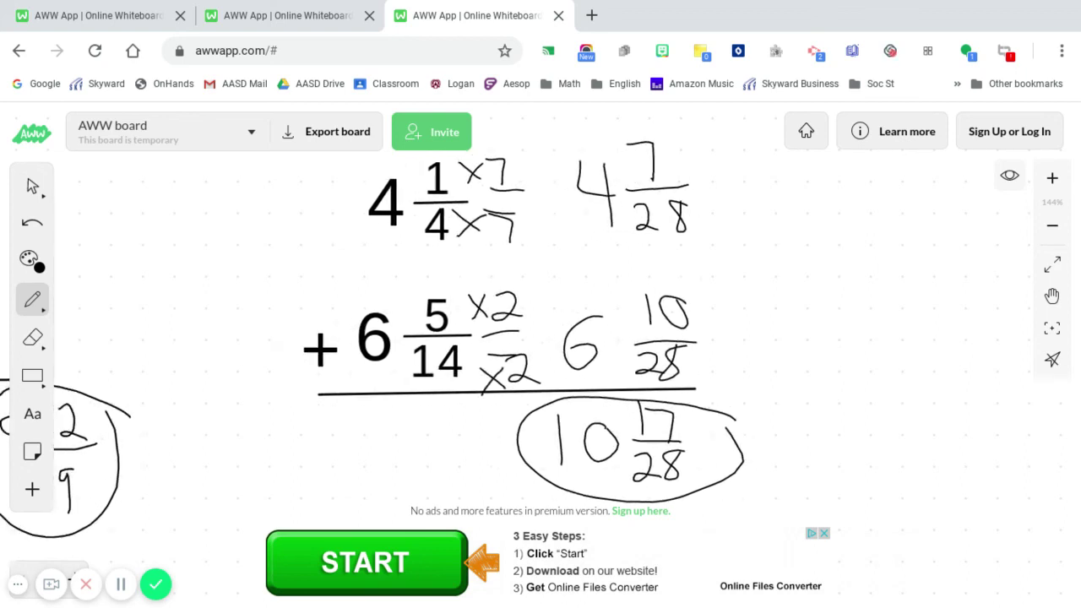
scroll(540, 337, "left", 5)
scroll(541, 337, "left", 5)
scroll(540, 338, "left", 2)
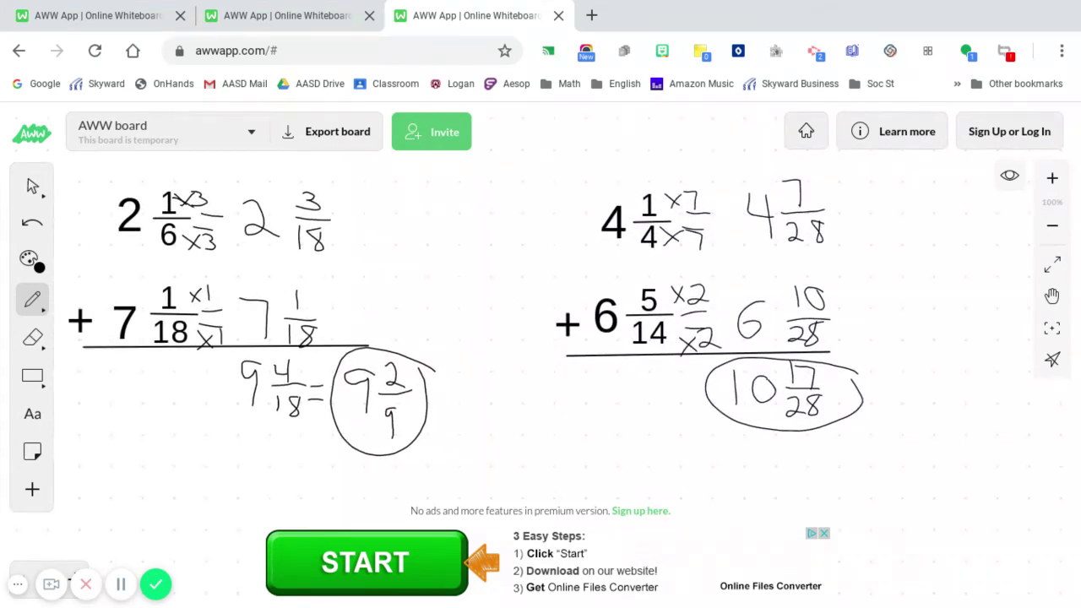